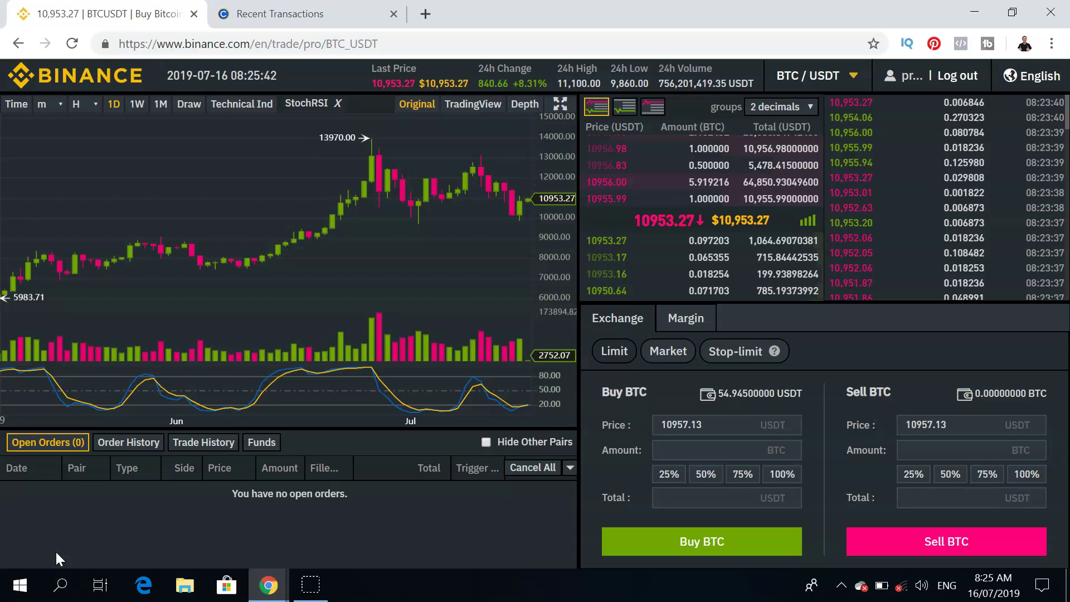
Switch to the incognito window's 'Create a free account' form and put the cursor in the Email field.
{"action": "left_click", "coordinate": [276, 586]}
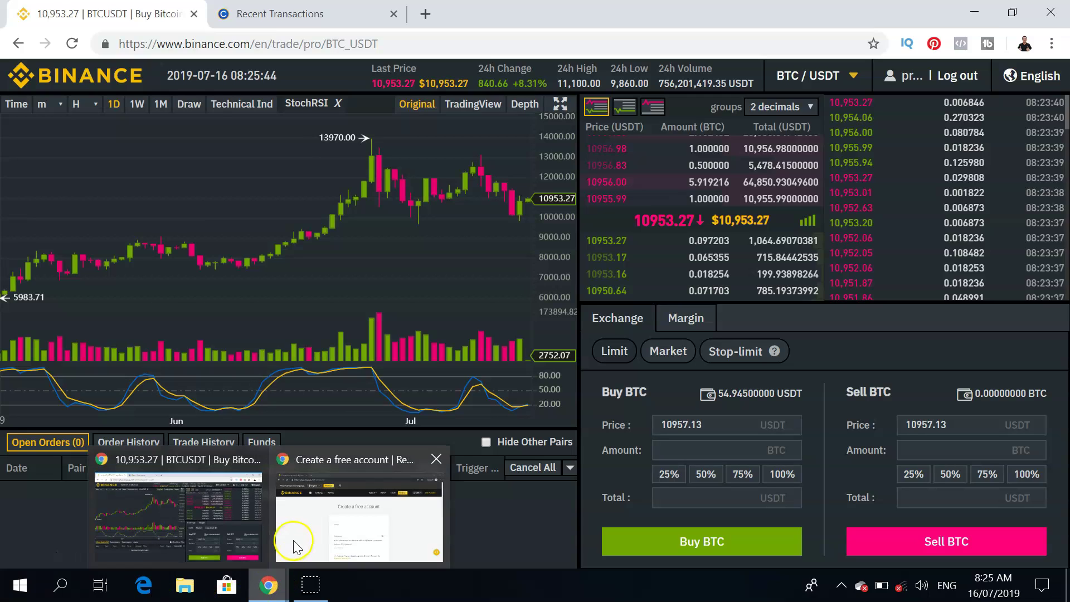
{"action": "left_click", "coordinate": [296, 545]}
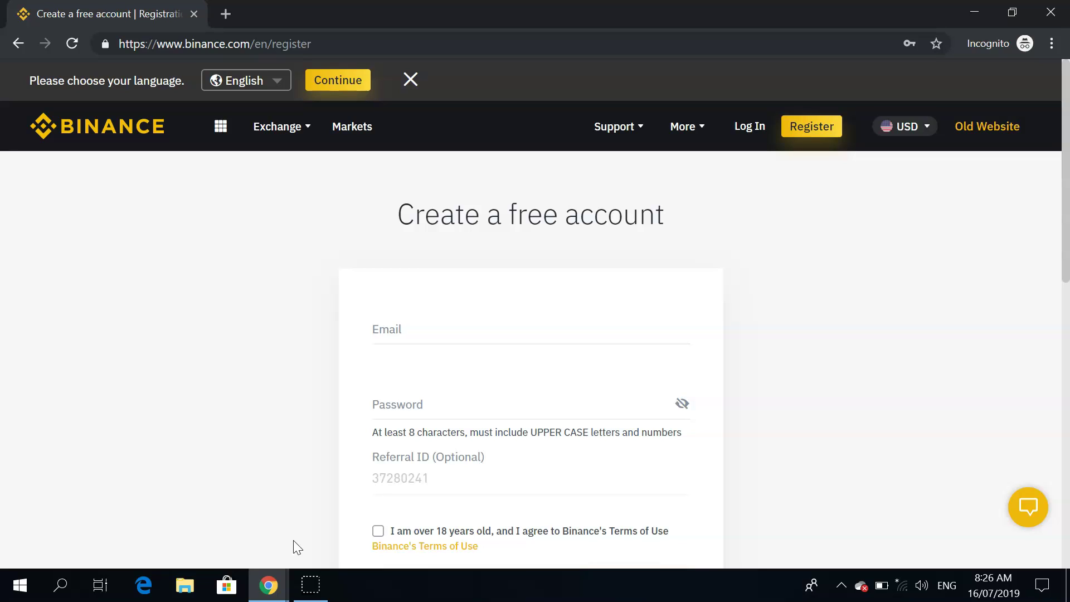
{"action": "left_click", "coordinate": [440, 332]}
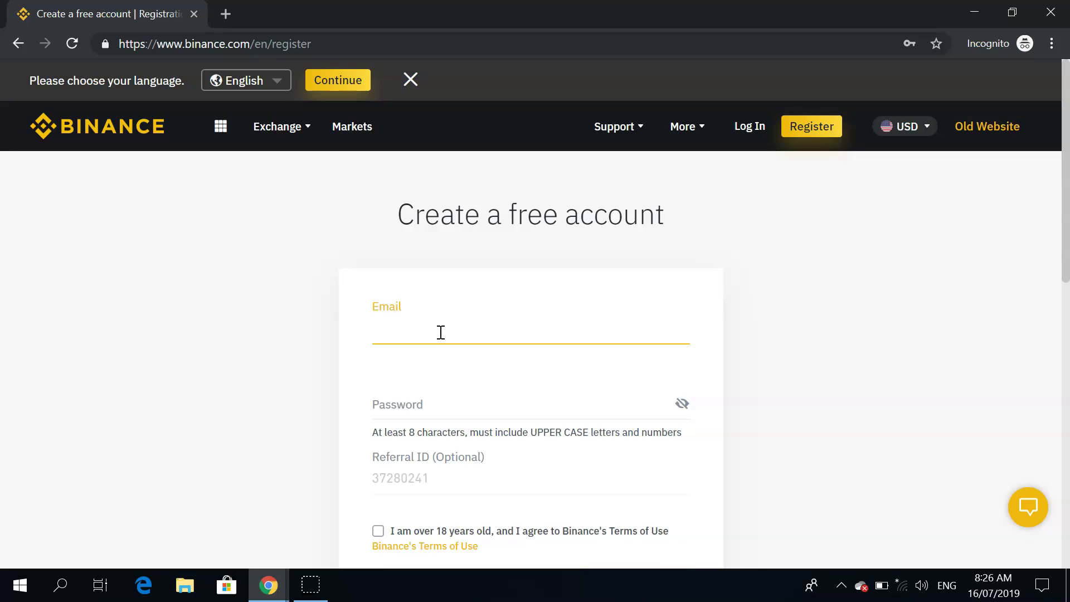
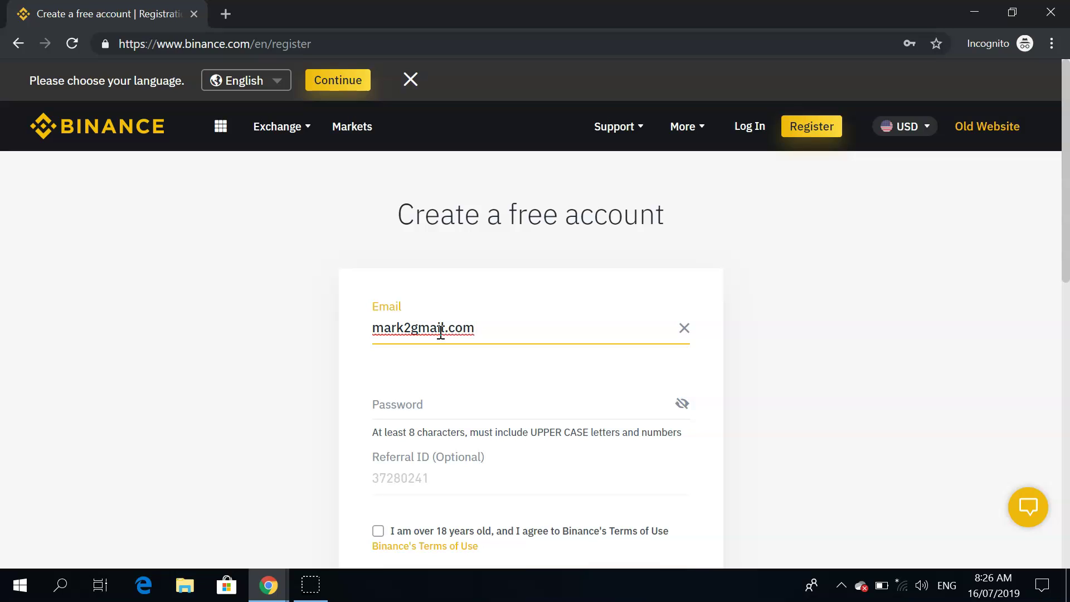
Leave the Password field empty so it shows its required warning.
{"action": "left_click", "coordinate": [436, 412]}
{"action": "left_click", "coordinate": [354, 419]}
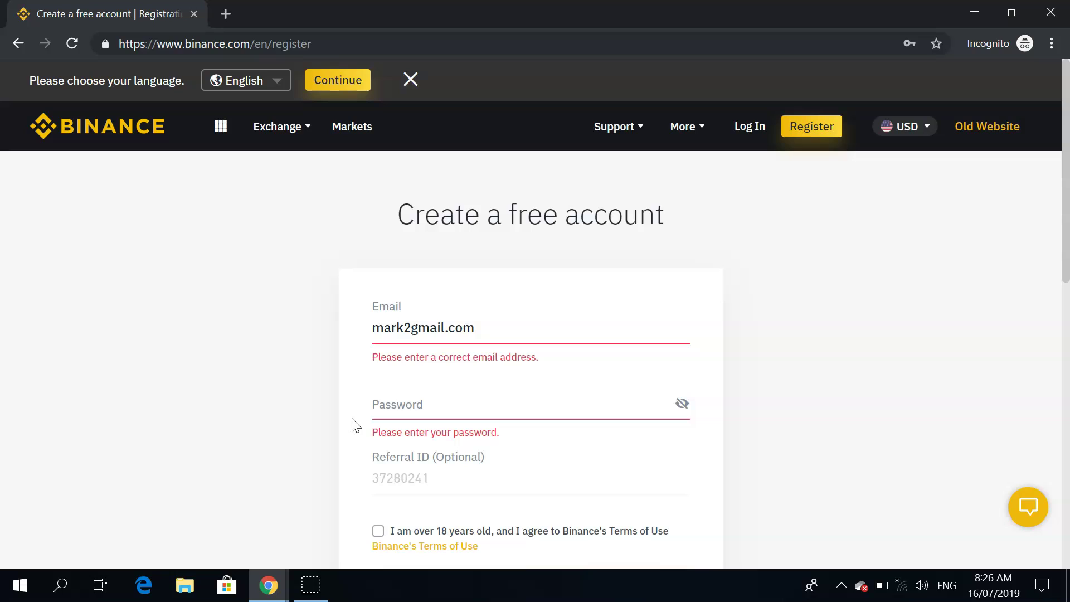
{"action": "left_click", "coordinate": [384, 411]}
{"action": "type", "text": "M"}
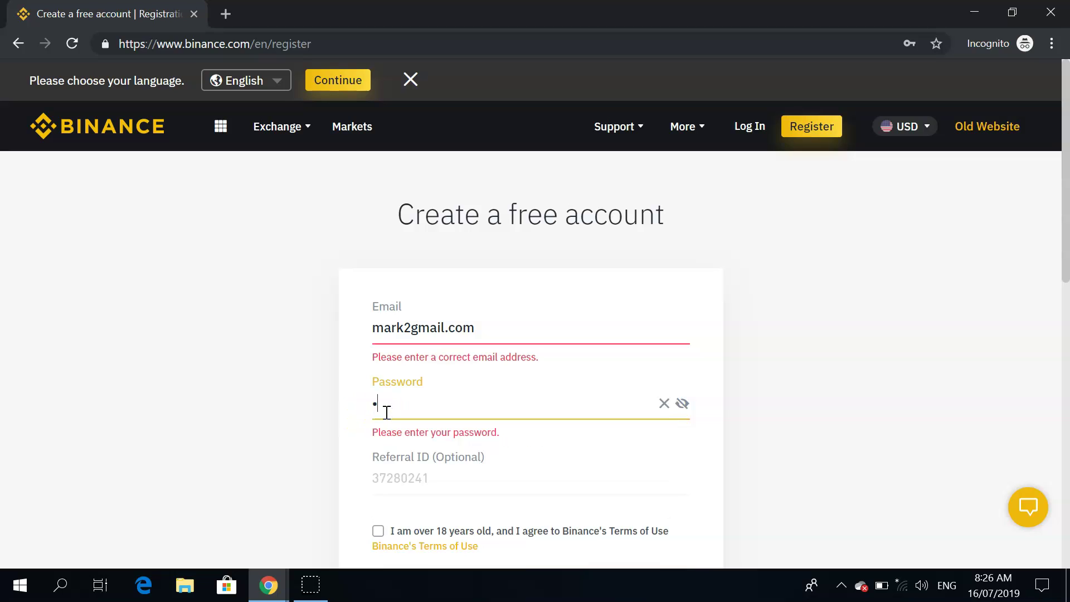
{"action": "key", "text": "BackSpace"}
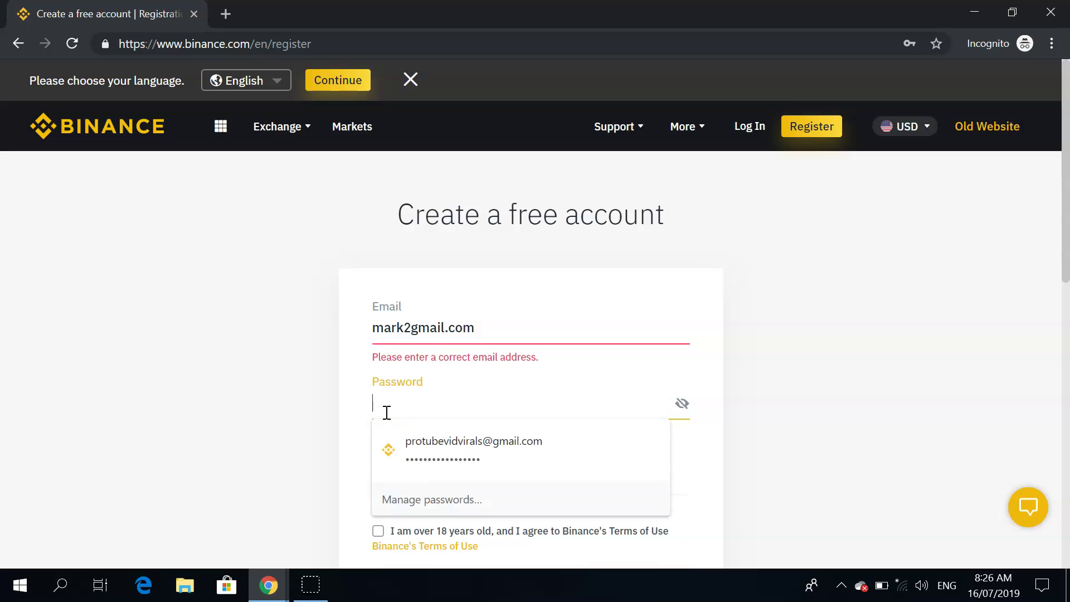
{"action": "left_click", "coordinate": [358, 452]}
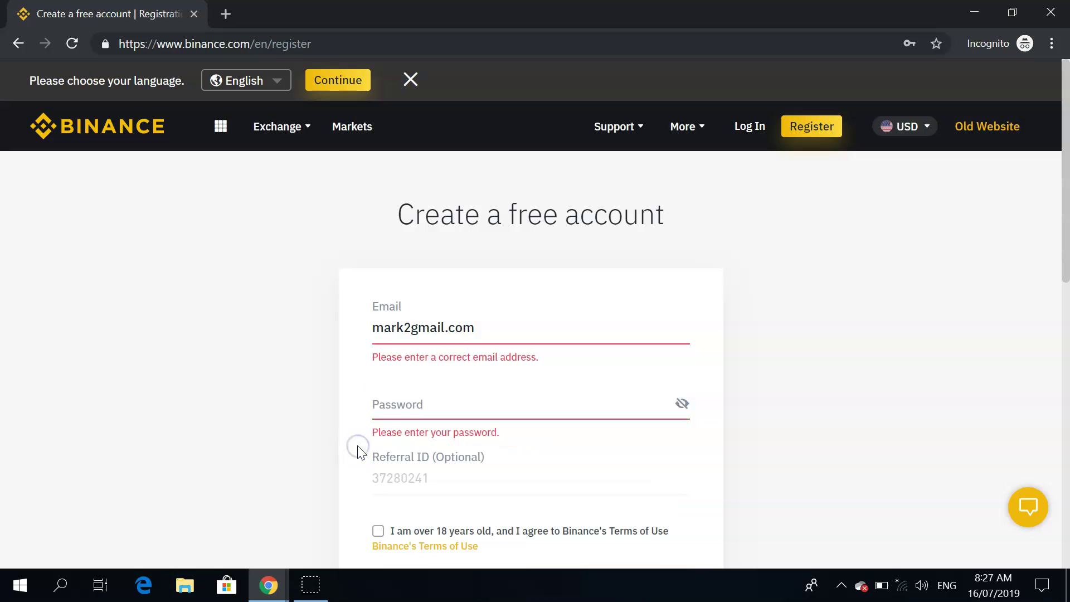
{"action": "left_click", "coordinate": [394, 461]}
{"action": "left_click", "coordinate": [817, 135]}
{"action": "left_click", "coordinate": [350, 526]}
{"action": "left_click_drag", "start_coordinate": [1065, 217], "coordinate": [1063, 258]}
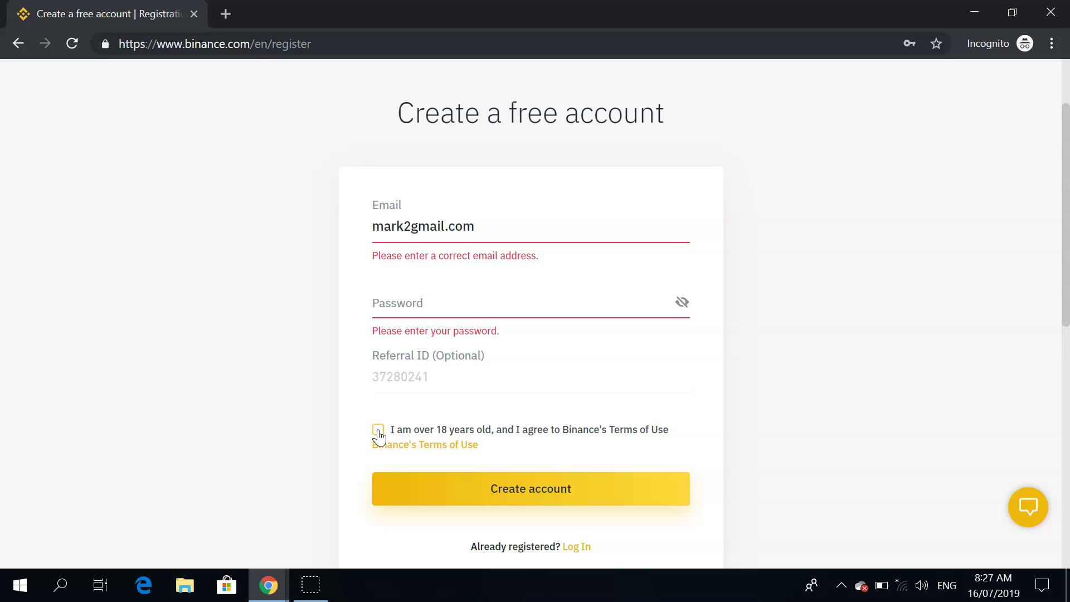
{"action": "left_click", "coordinate": [458, 494]}
{"action": "left_click", "coordinate": [311, 585]}
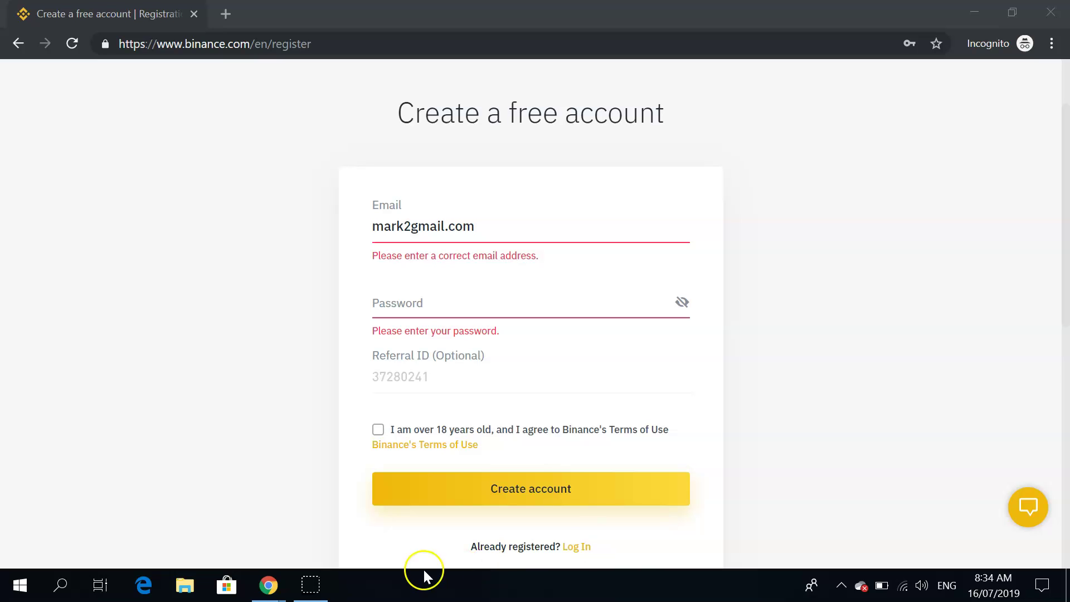
Return to the logged-in BTC/USDT window and go to the Binance home page.
{"action": "mouse_move", "coordinate": [273, 590]}
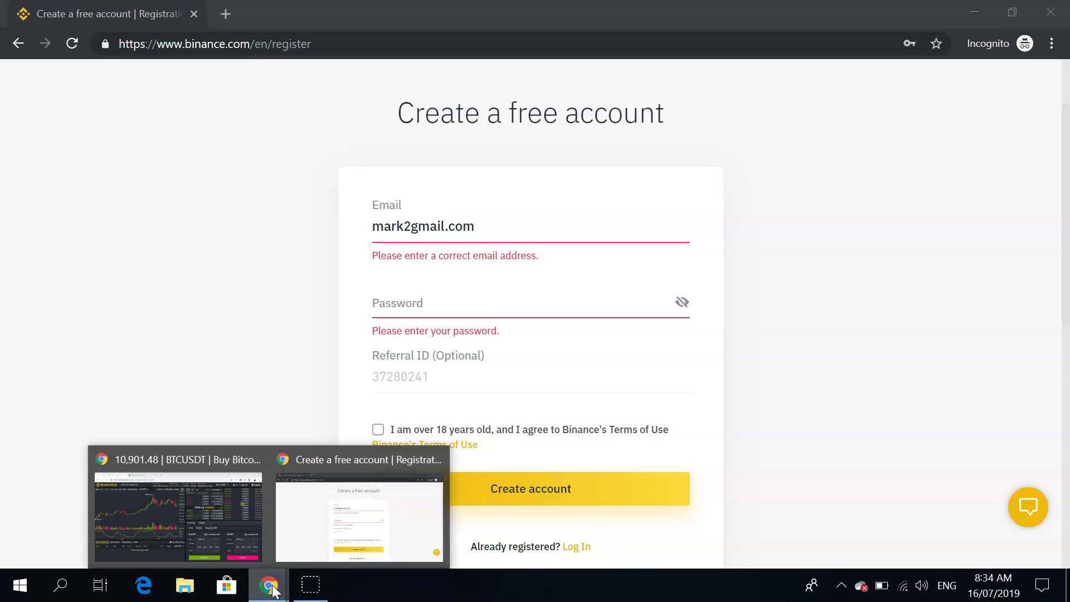
{"action": "left_click", "coordinate": [217, 520]}
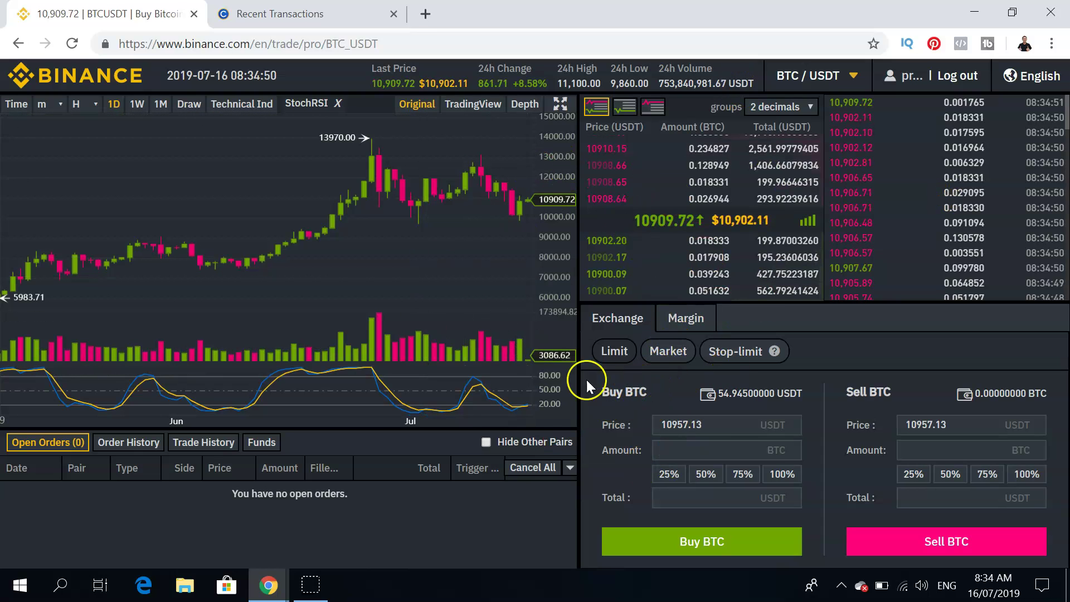
{"action": "left_click", "coordinate": [87, 78]}
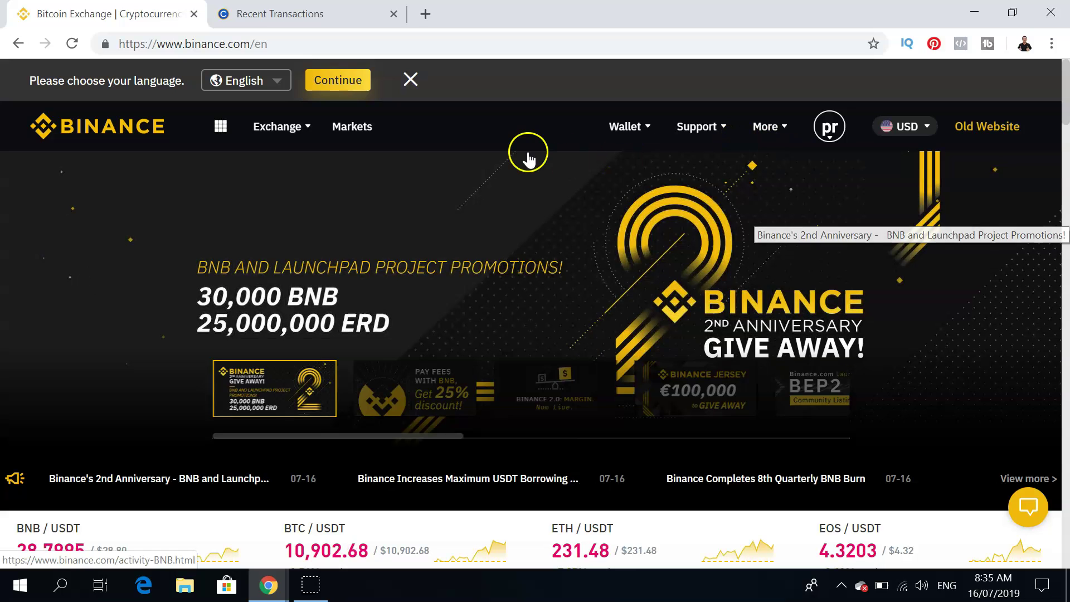
Open Wallet Balance and scroll the dashboard's security status, open orders and fee level.
{"action": "mouse_move", "coordinate": [630, 144]}
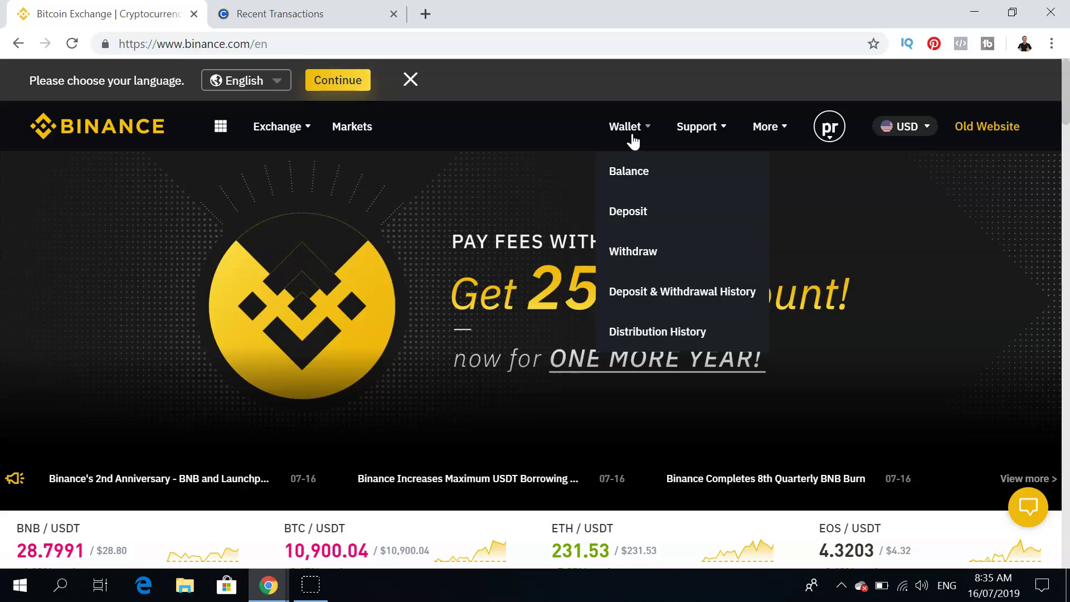
{"action": "left_click", "coordinate": [640, 175]}
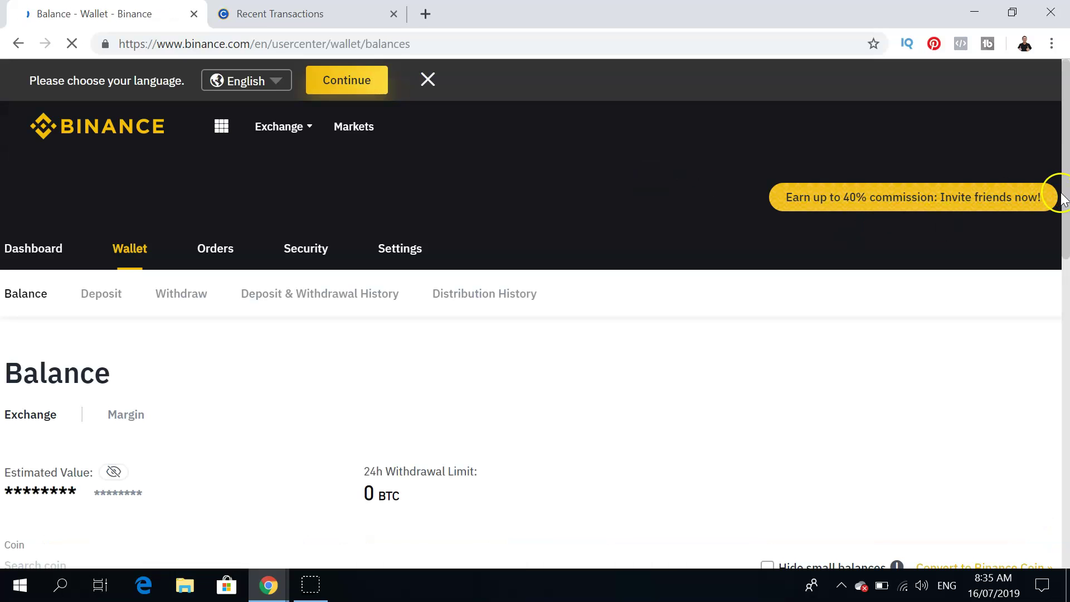
{"action": "left_click_drag", "start_coordinate": [1062, 183], "coordinate": [1060, 231]}
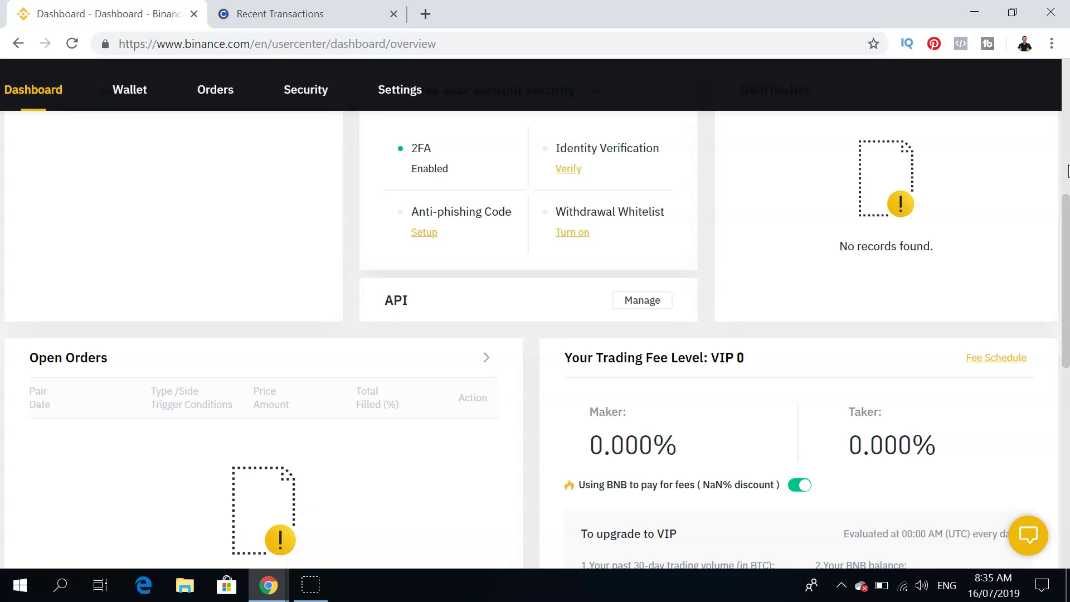
{"action": "left_click_drag", "start_coordinate": [1067, 221], "coordinate": [1066, 165]}
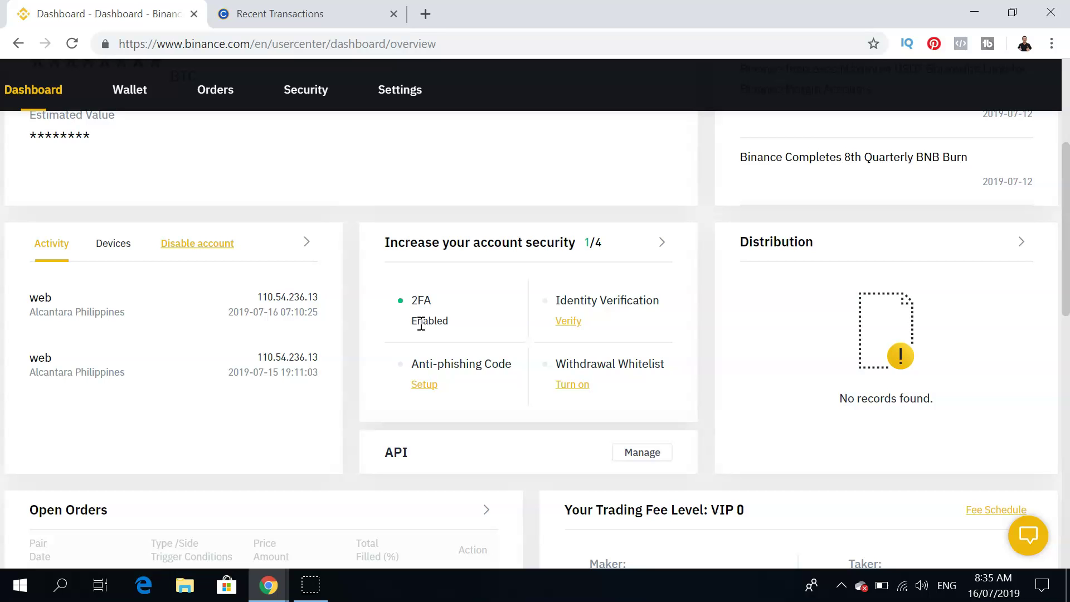
Open the Security page and review its 2FA, verification and address management sections.
{"action": "left_click", "coordinate": [662, 244]}
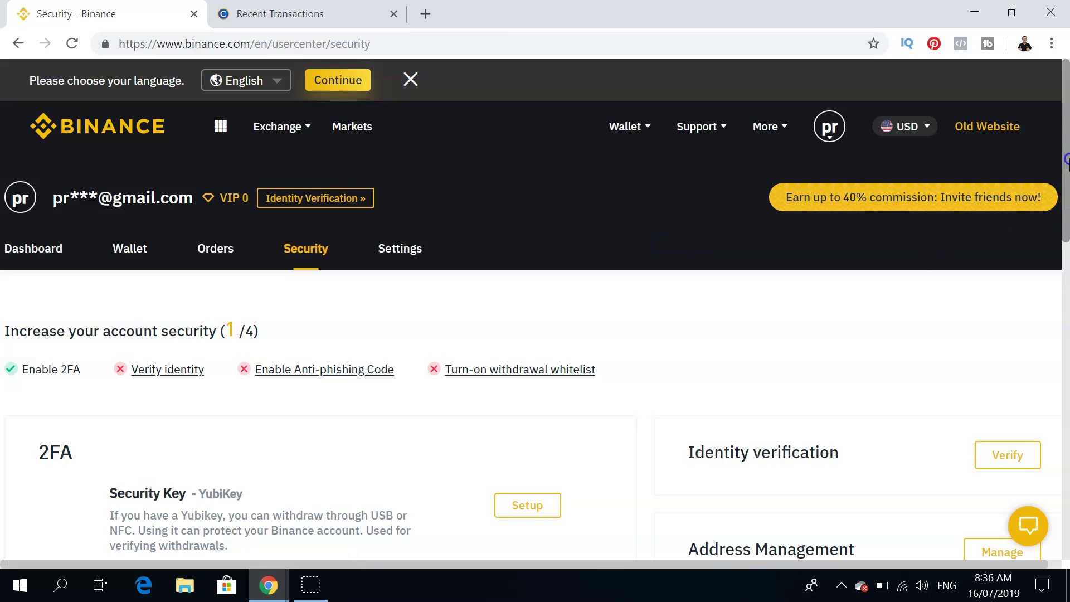
{"action": "scroll", "coordinate": [1066, 215], "scroll_direction": "down", "scroll_amount": 3}
{"action": "left_click_drag", "start_coordinate": [1066, 216], "coordinate": [1066, 266]}
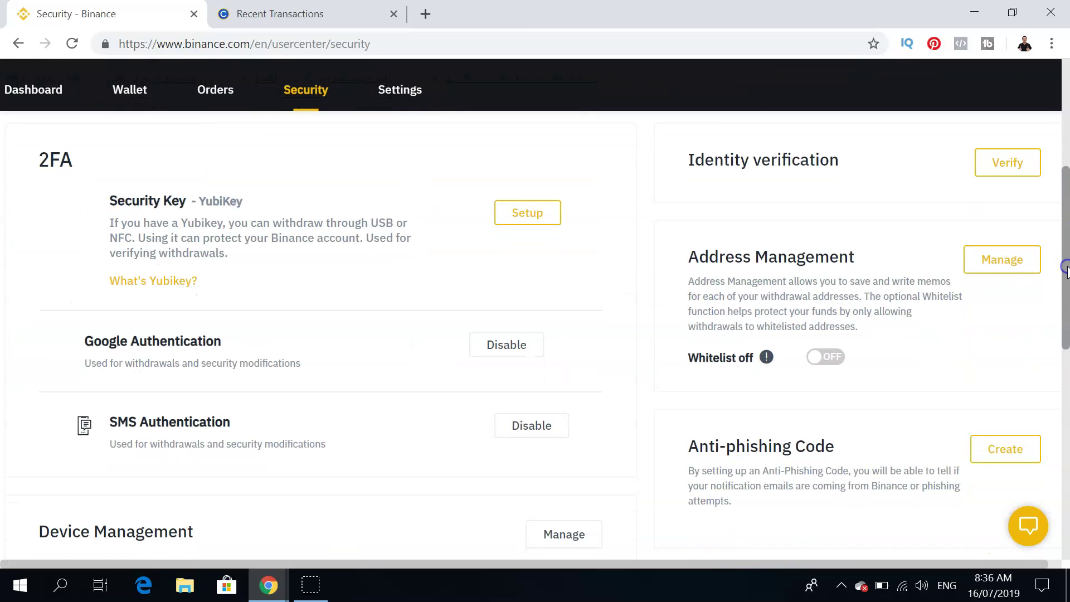
{"action": "scroll", "coordinate": [207, 444], "scroll_direction": "up", "scroll_amount": 3}
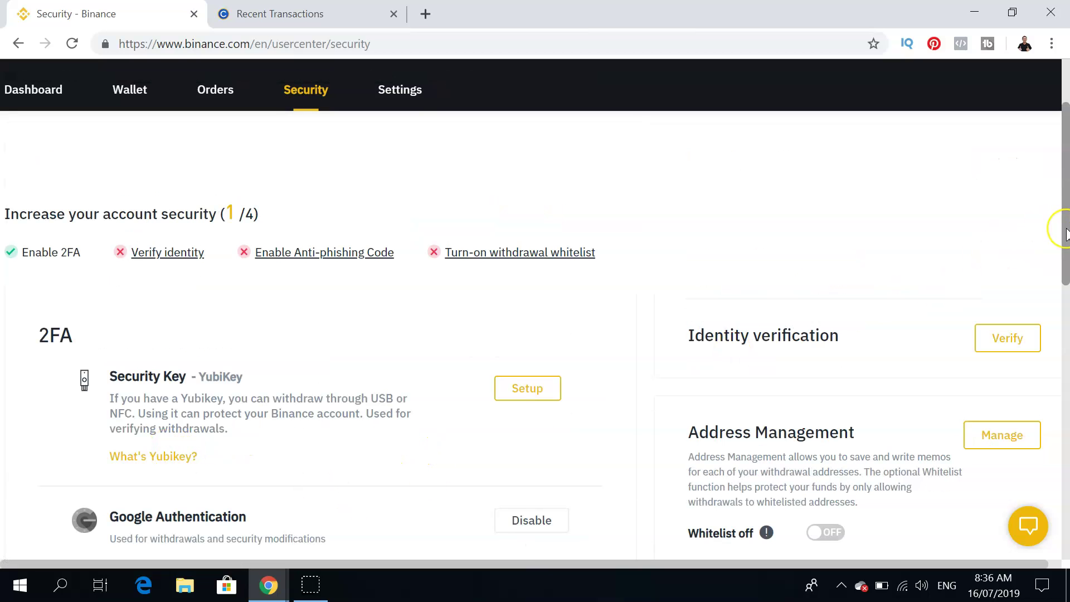
{"action": "left_click_drag", "start_coordinate": [1066, 233], "coordinate": [1066, 298]}
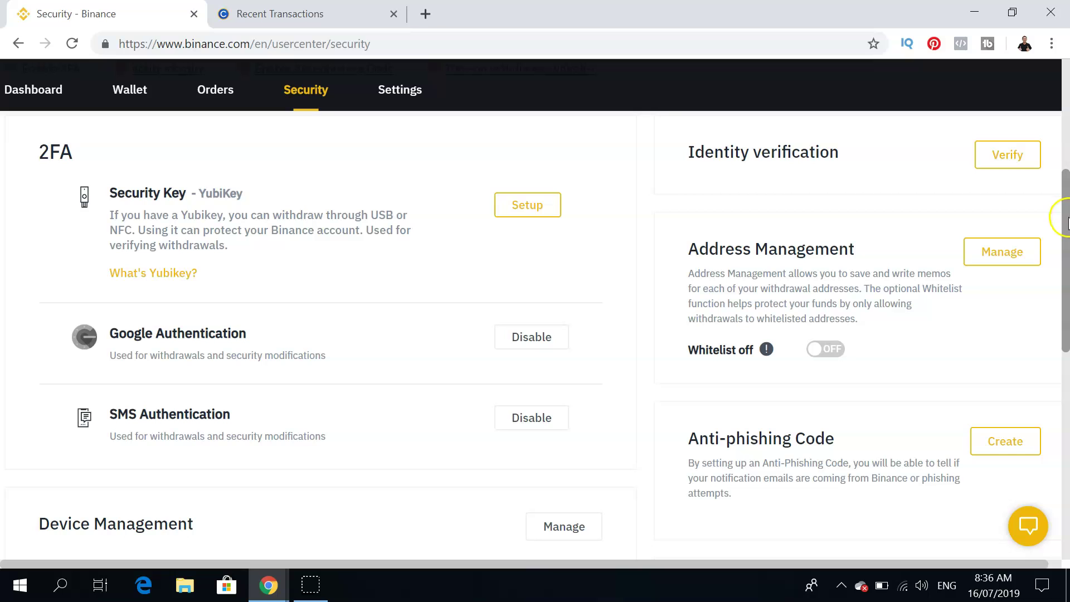
{"action": "left_click_drag", "start_coordinate": [1065, 223], "coordinate": [1066, 191]}
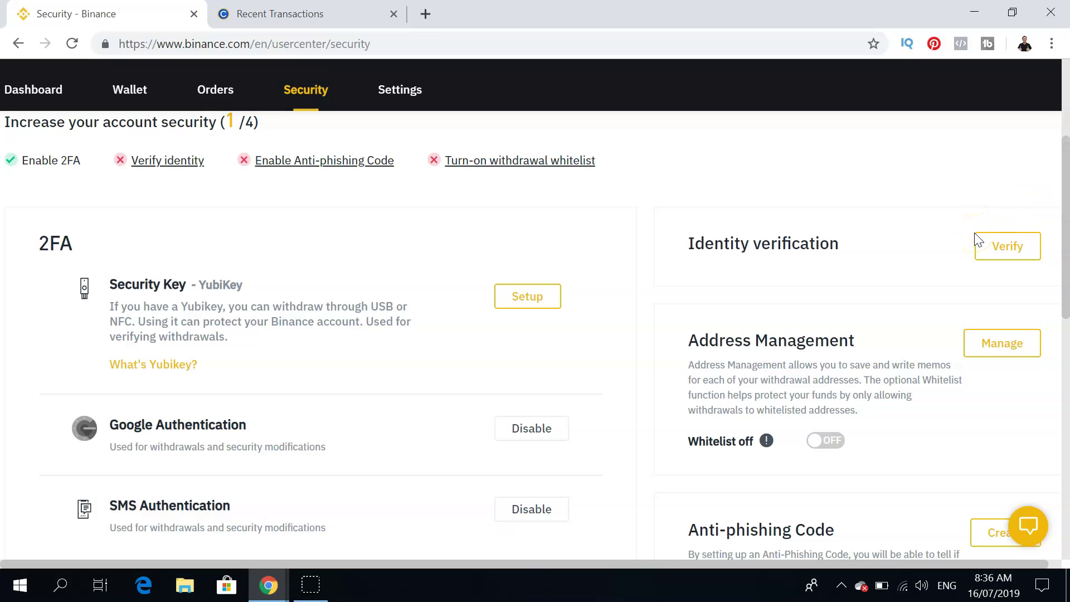
{"action": "left_click", "coordinate": [971, 328]}
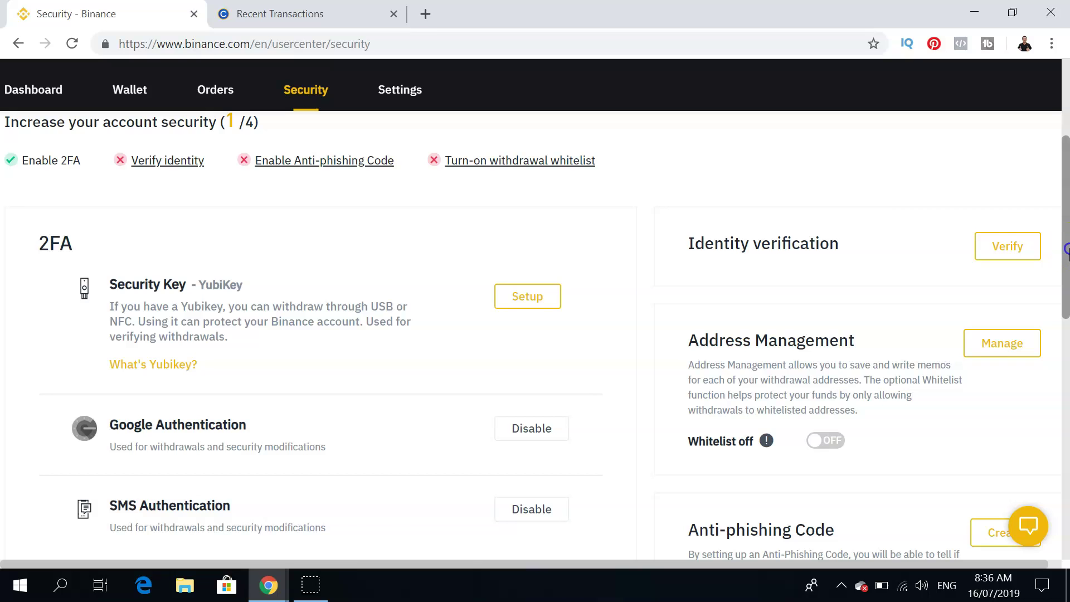
{"action": "left_click_drag", "start_coordinate": [1064, 245], "coordinate": [1065, 146]}
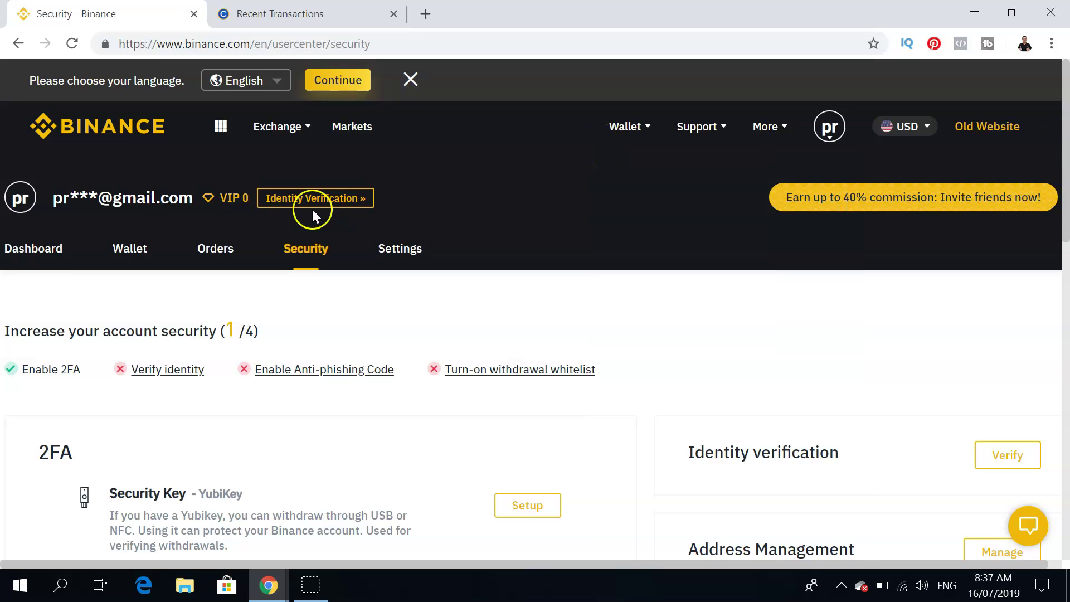
Open the Advanced exchange, then go to the wallet's BTC deposit page.
{"action": "mouse_move", "coordinate": [303, 114]}
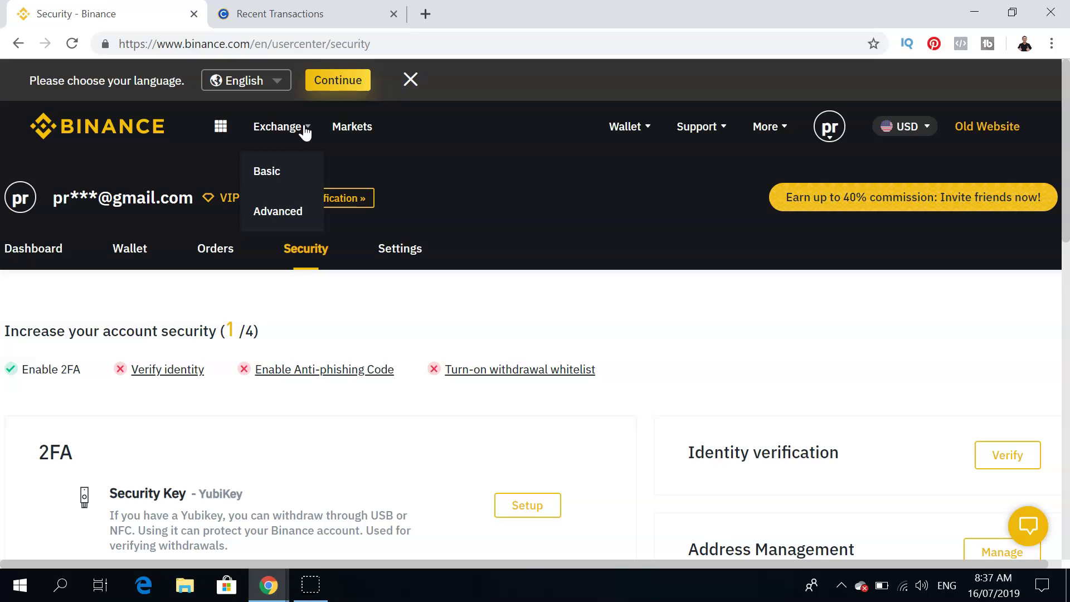
{"action": "left_click", "coordinate": [262, 209]}
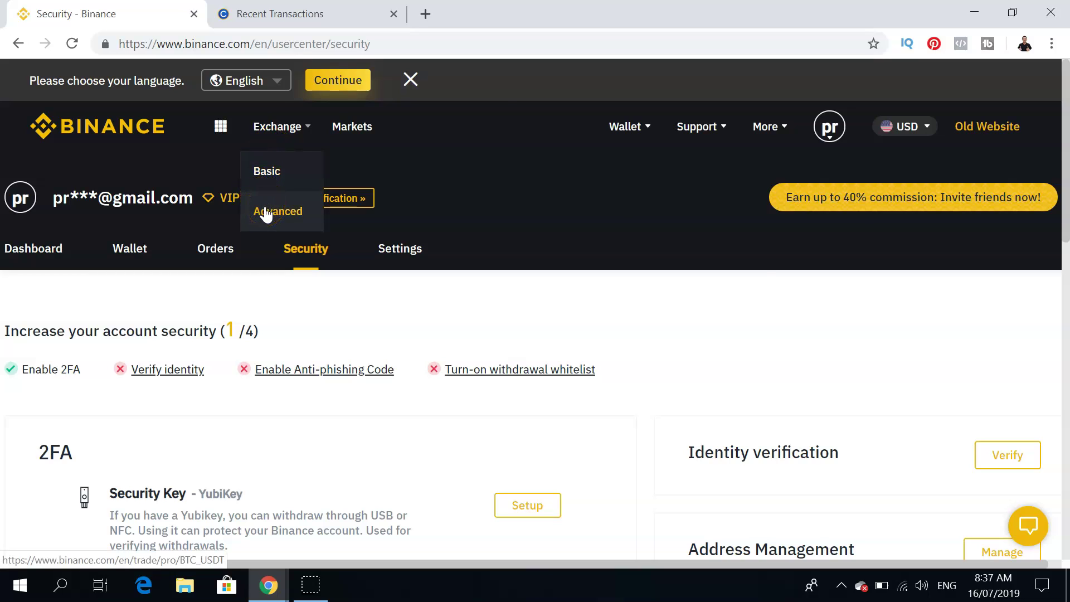
{"action": "left_click", "coordinate": [641, 130]}
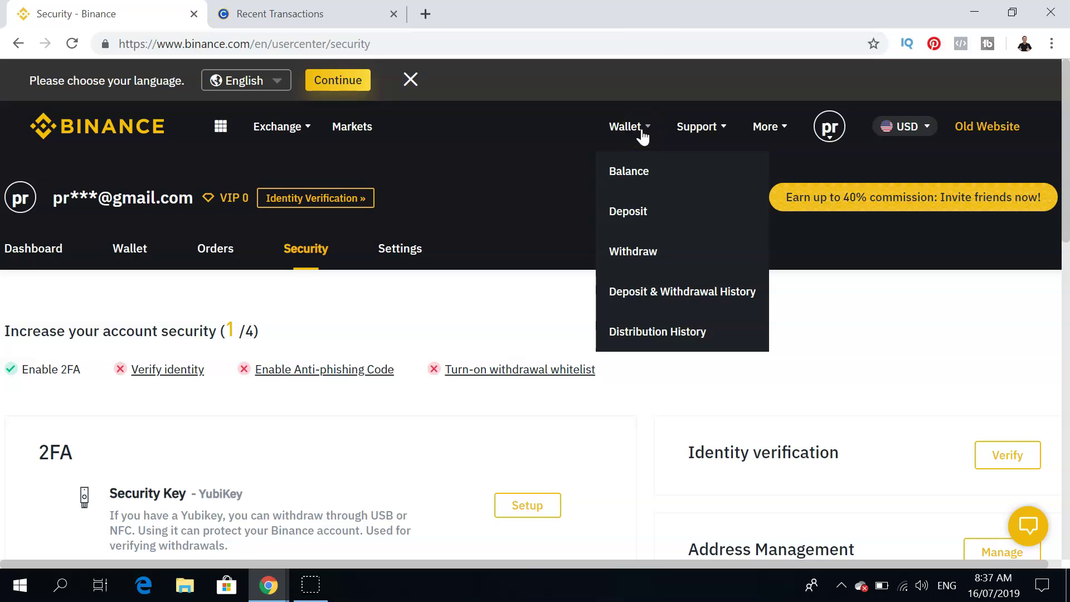
{"action": "left_click", "coordinate": [633, 207]}
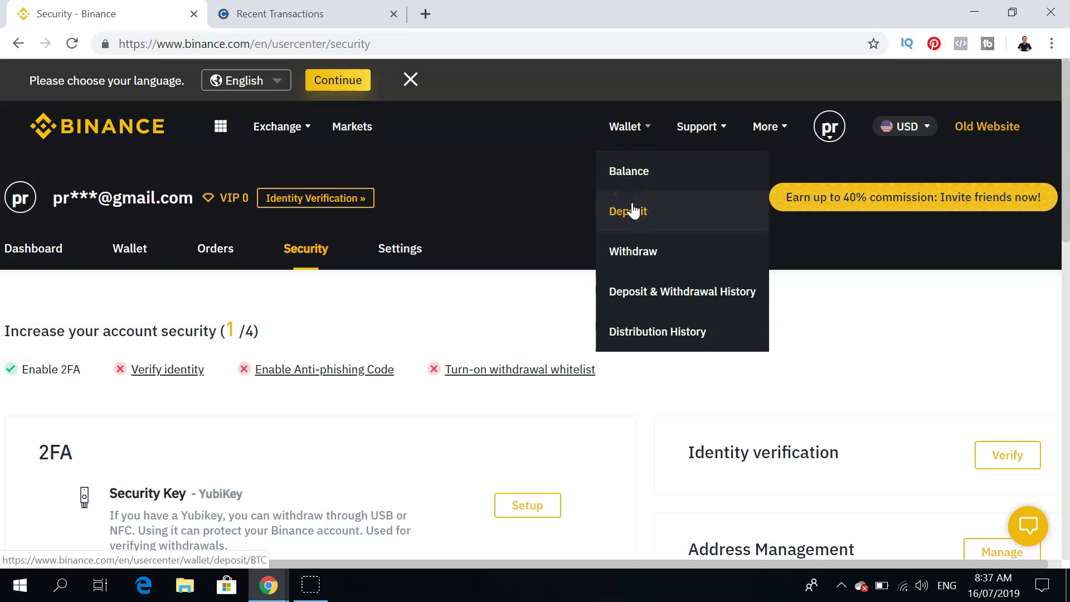
{"action": "left_click", "coordinate": [633, 210]}
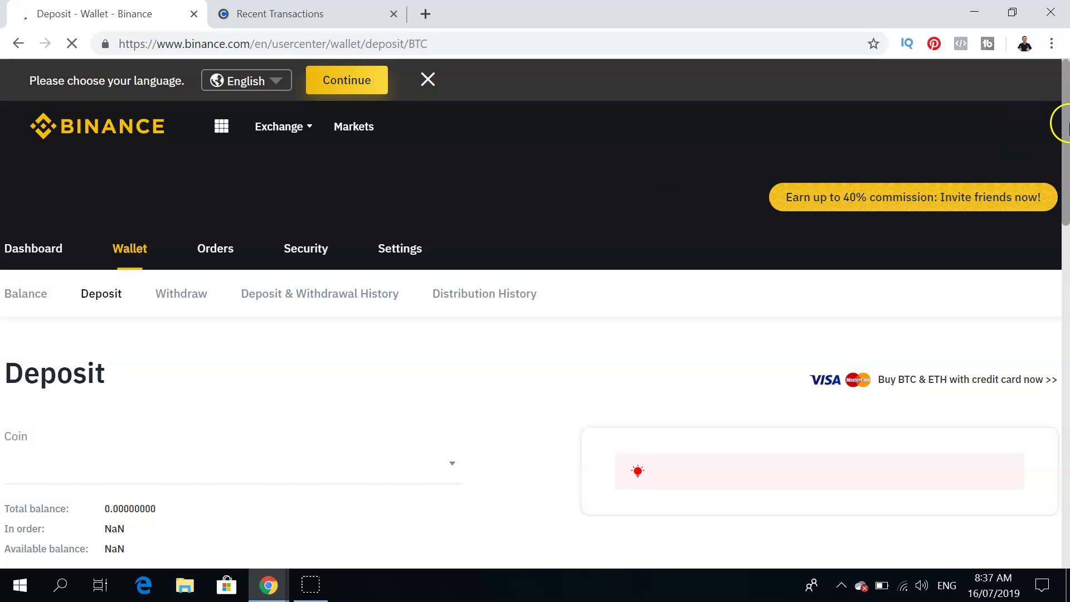
Scroll down to Recent Deposit History, then bring up the Coins.ph wallet tab.
{"action": "left_click", "coordinate": [1064, 214]}
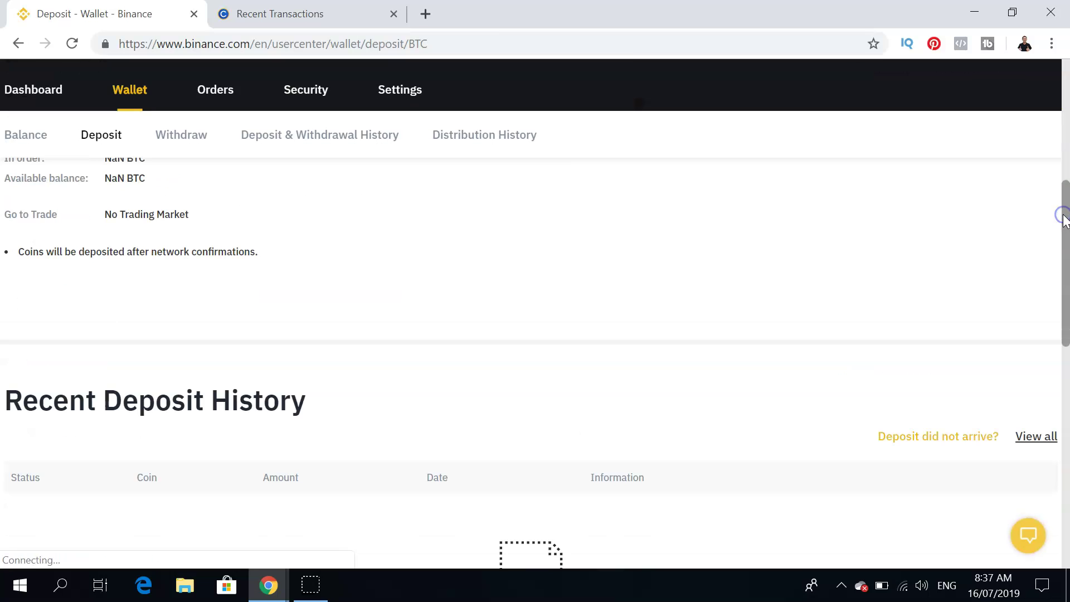
{"action": "left_click_drag", "start_coordinate": [1064, 225], "coordinate": [1065, 119]}
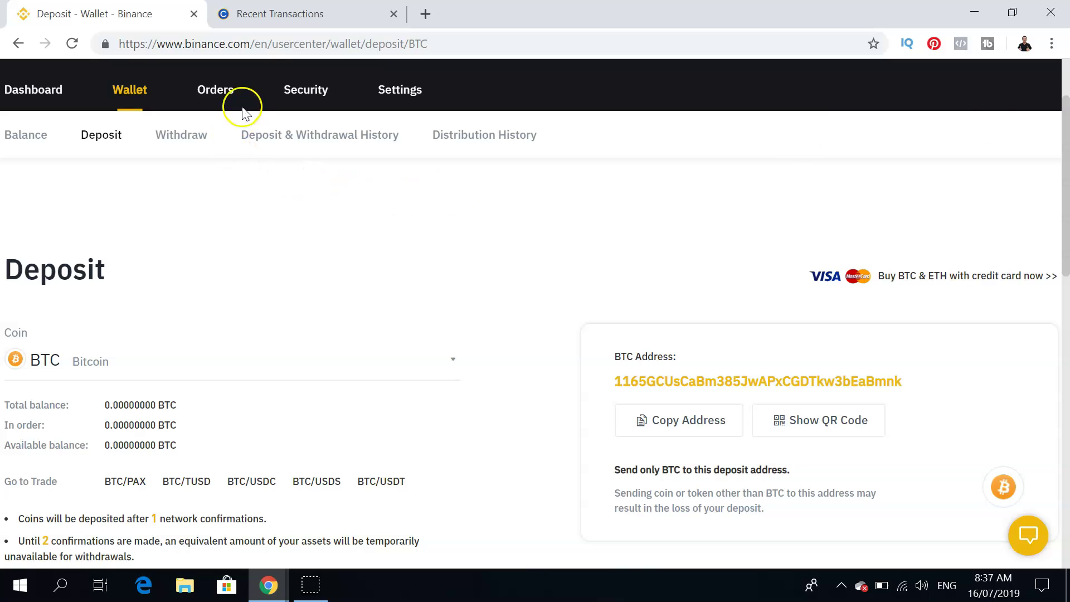
{"action": "left_click", "coordinate": [265, 19]}
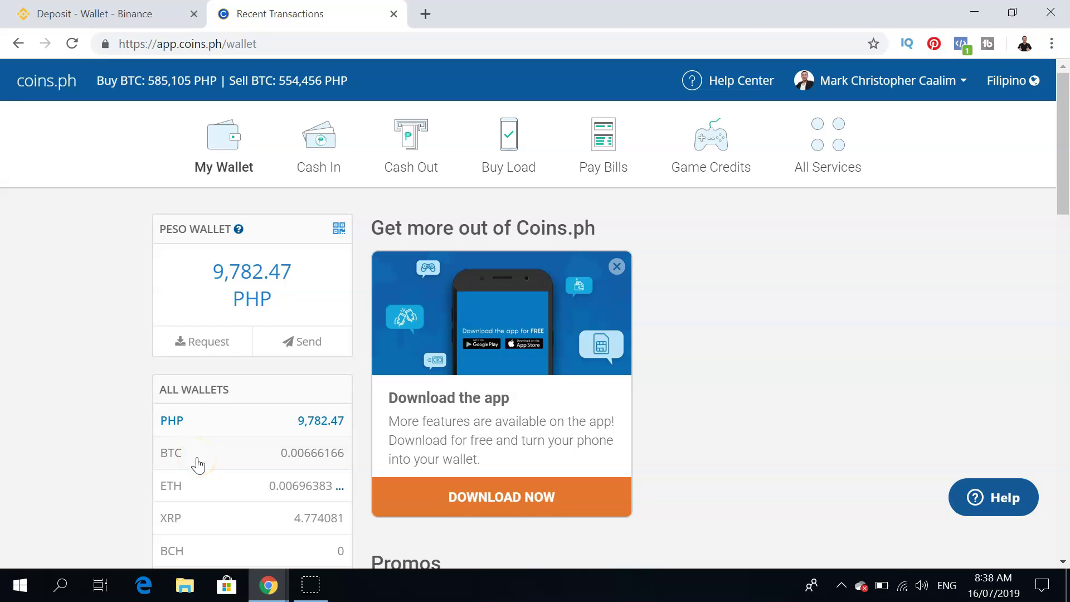
Open the BTC row under All Wallets to see its 0.00666166 BTC balance.
{"action": "left_click", "coordinate": [198, 465]}
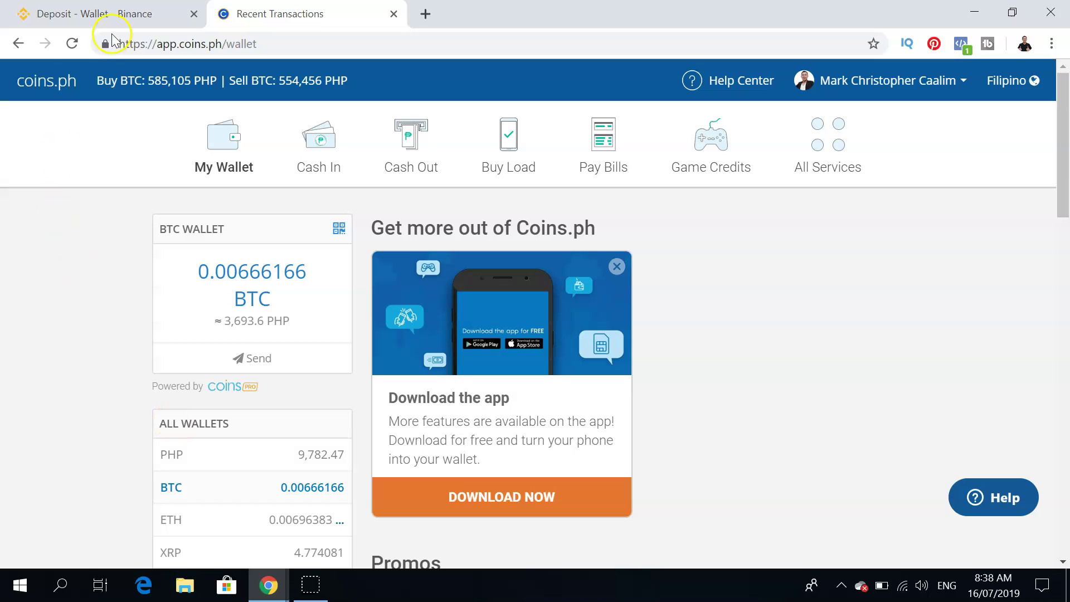
Copy the BTC deposit address from Binance's Deposit tab and return to Coins.ph.
{"action": "left_click", "coordinate": [119, 16]}
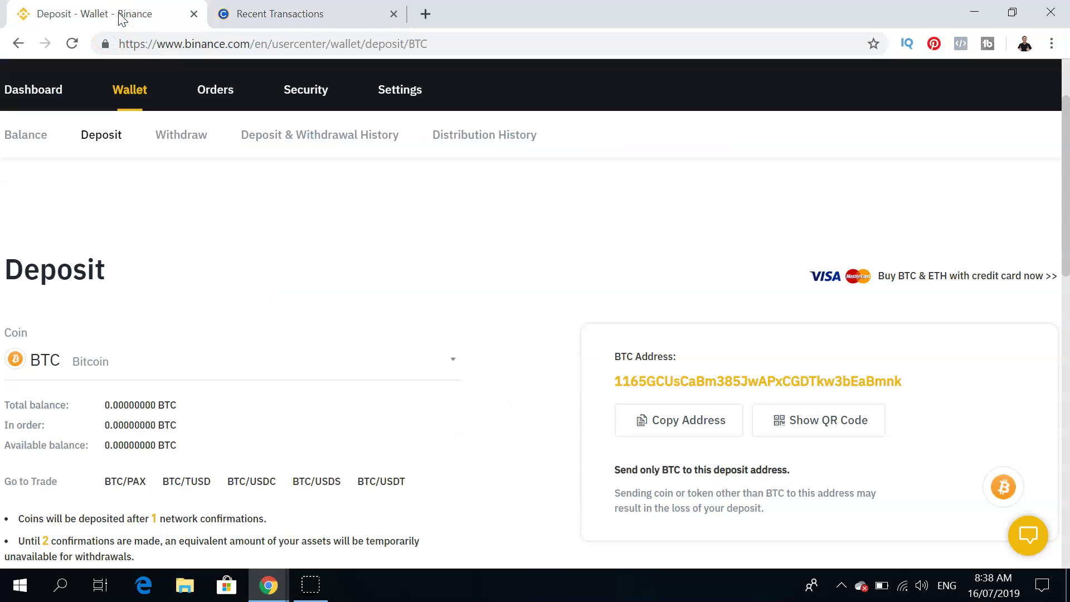
{"action": "left_click", "coordinate": [639, 429]}
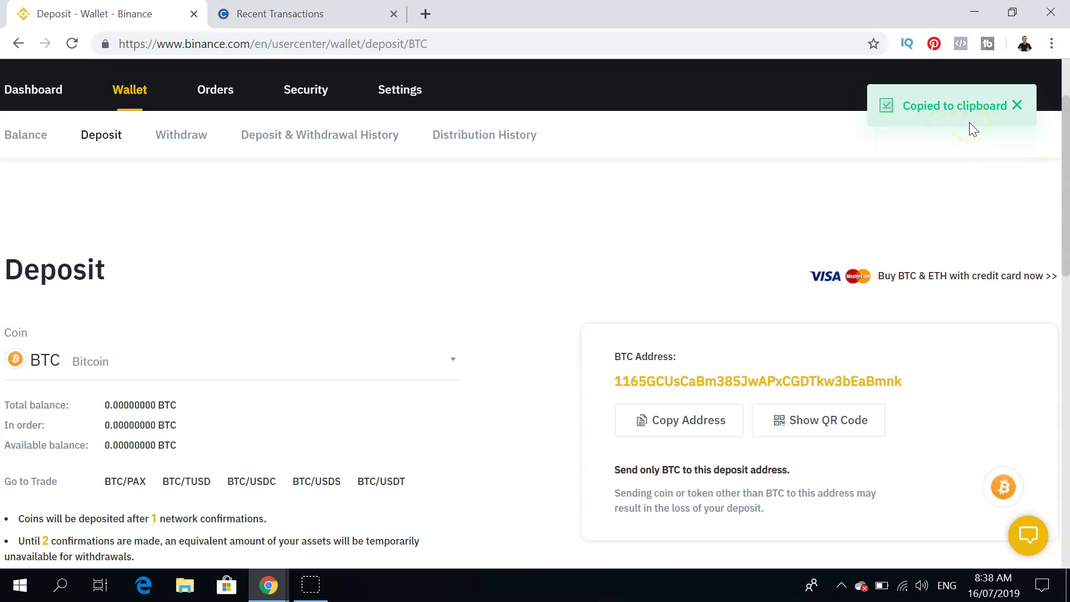
{"action": "left_click", "coordinate": [311, 14]}
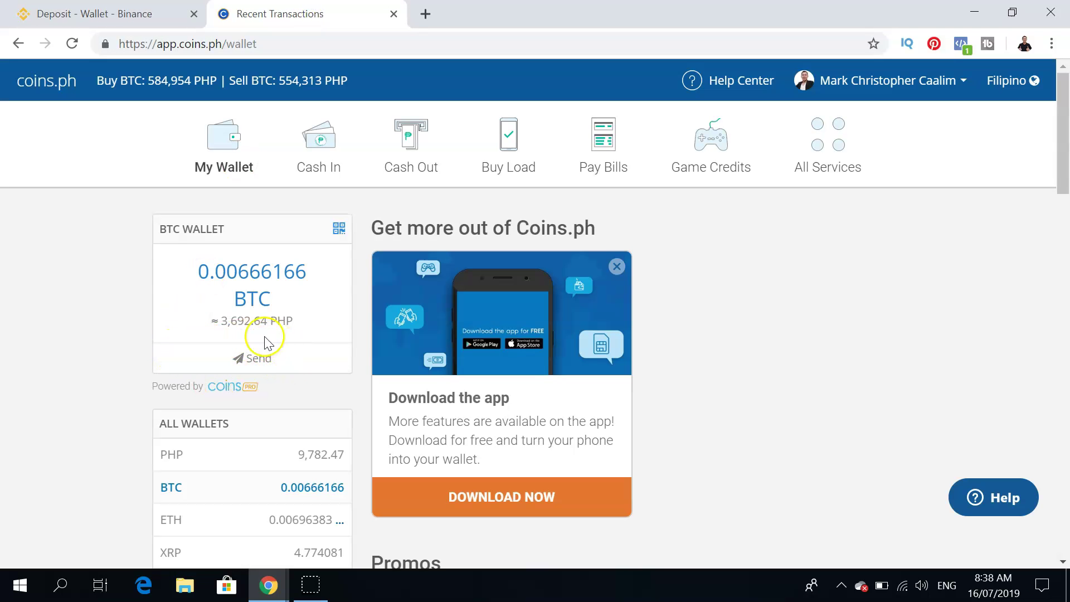
Start a Send from the BTC wallet with the amount set to 2000 PHP.
{"action": "left_click", "coordinate": [243, 359]}
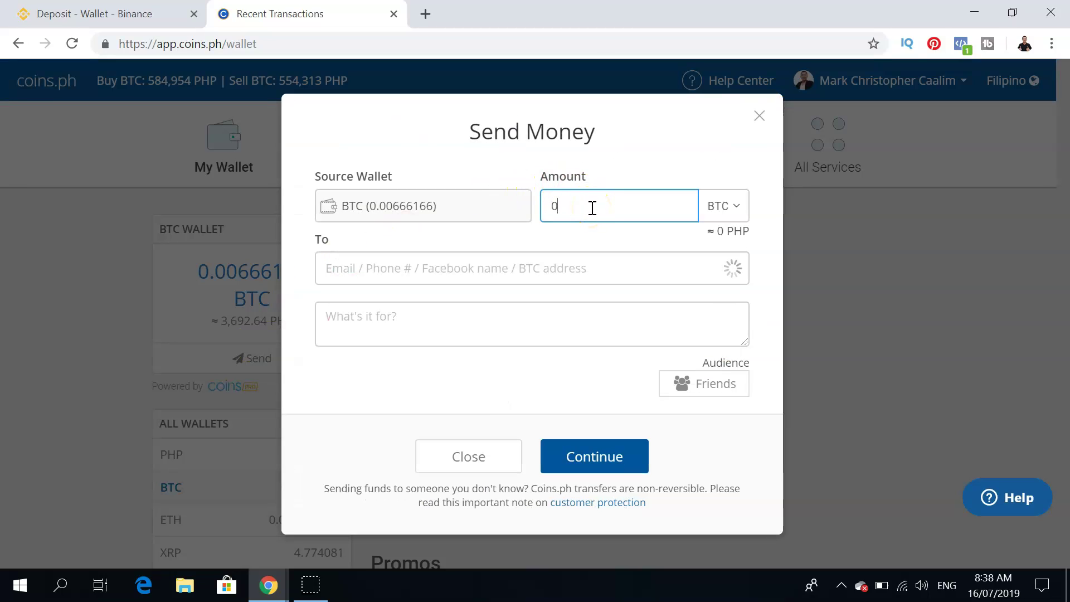
{"action": "left_click", "coordinate": [731, 211]}
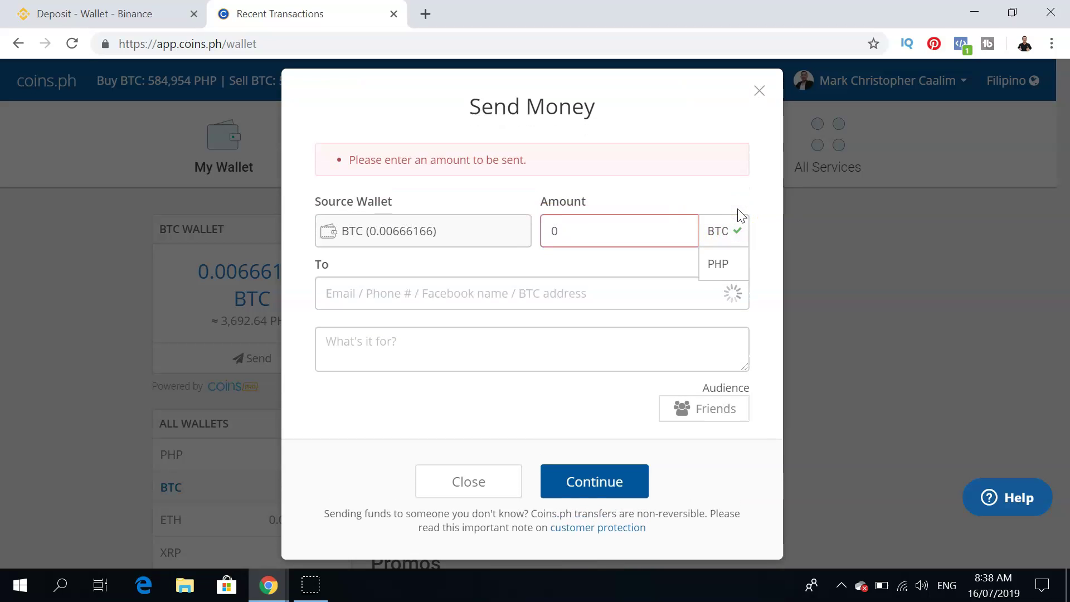
{"action": "left_click", "coordinate": [723, 264]}
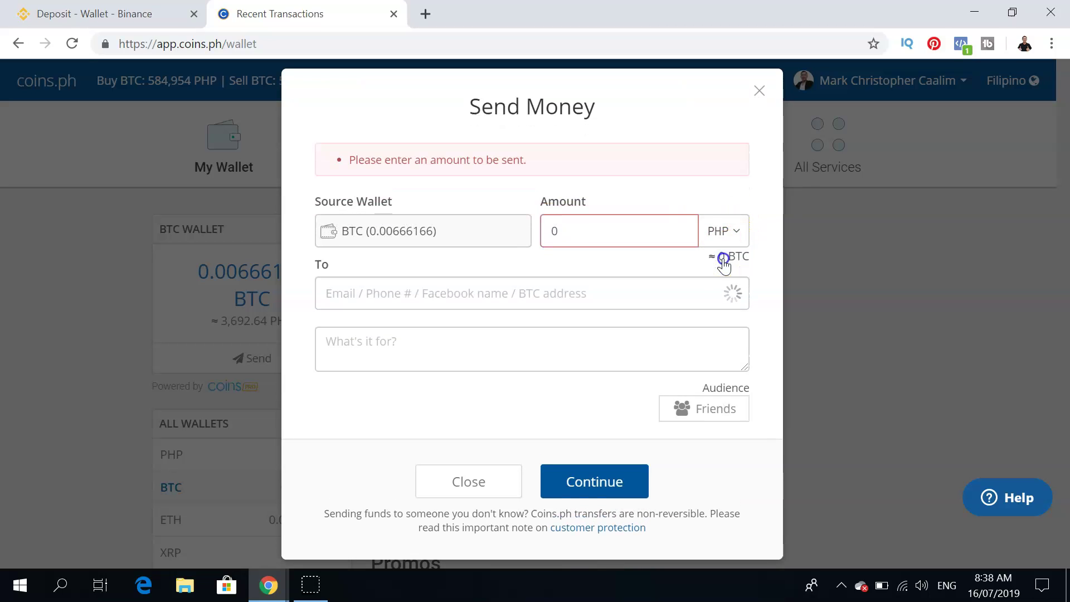
{"action": "left_click", "coordinate": [582, 230]}
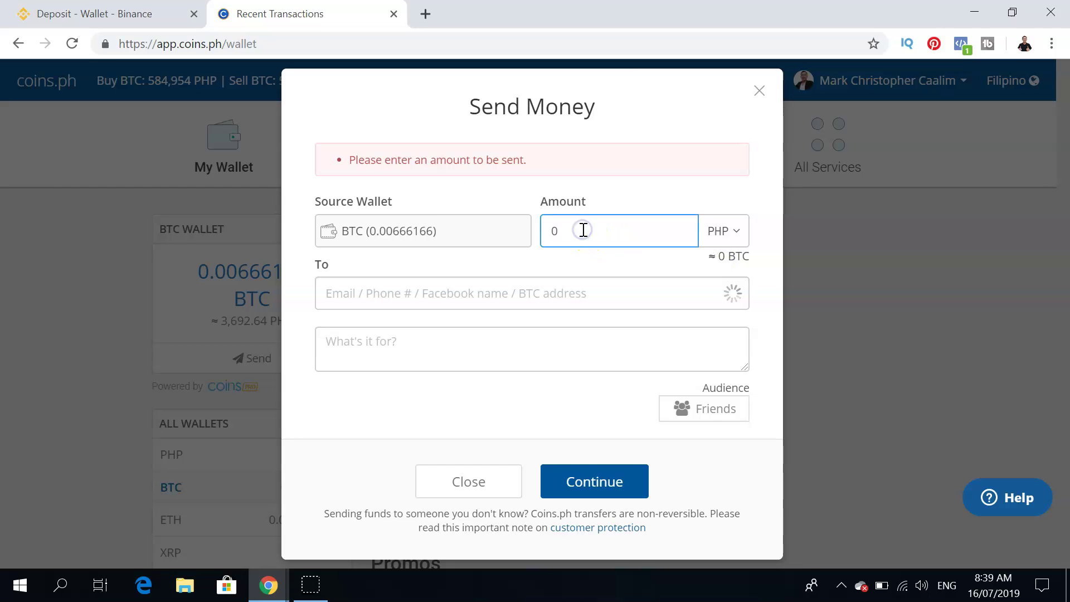
{"action": "type", "text": "2"}
{"action": "key", "text": "BackSpace"}
{"action": "key", "text": "BackSpace"}
{"action": "type", "text": "2000"}
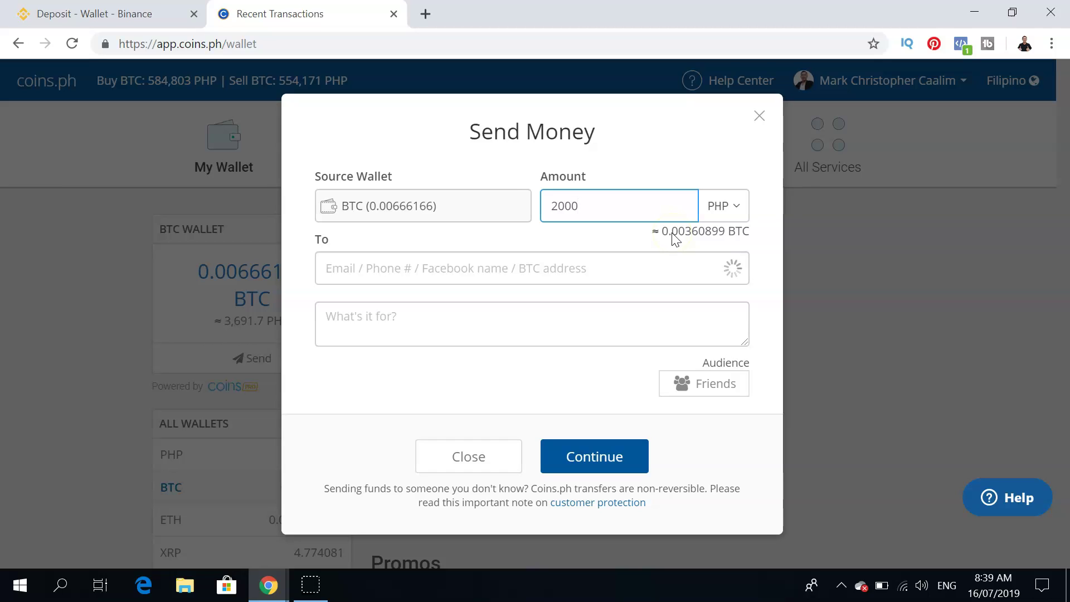
{"action": "left_click", "coordinate": [613, 274]}
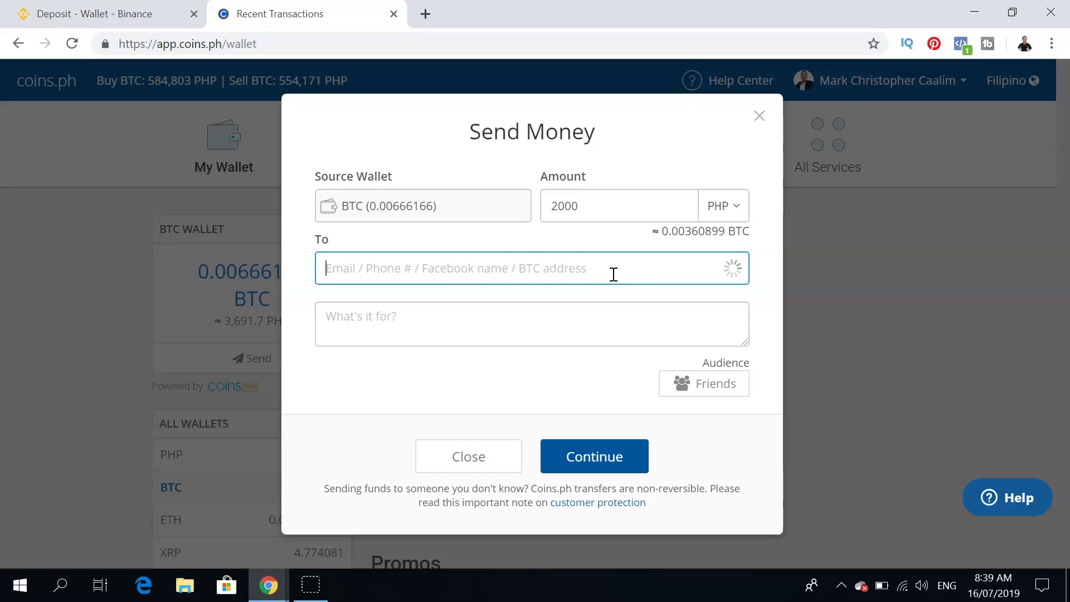
Paste the copied Binance BTC address into the To field, bringing the total to 2,109.18 PHP.
{"action": "right_click", "coordinate": [471, 272]}
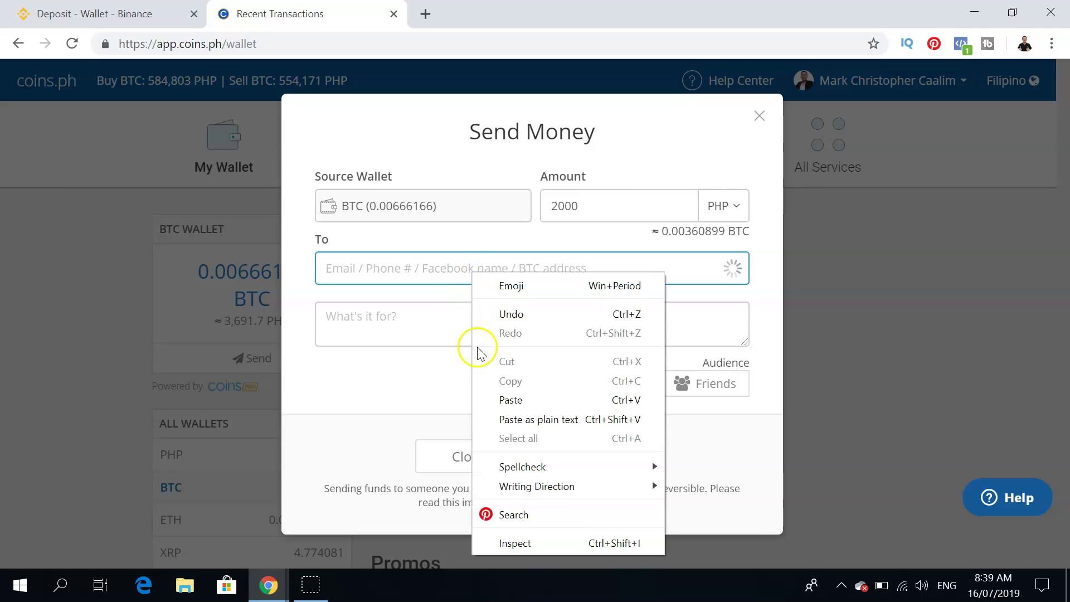
{"action": "left_click", "coordinate": [503, 400]}
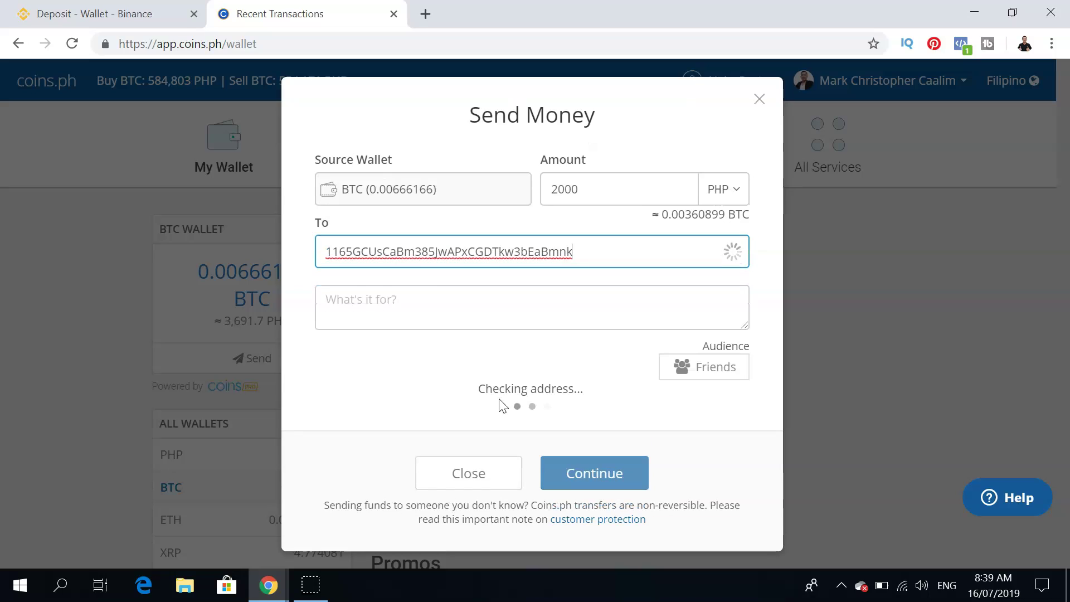
{"action": "left_click", "coordinate": [449, 299]}
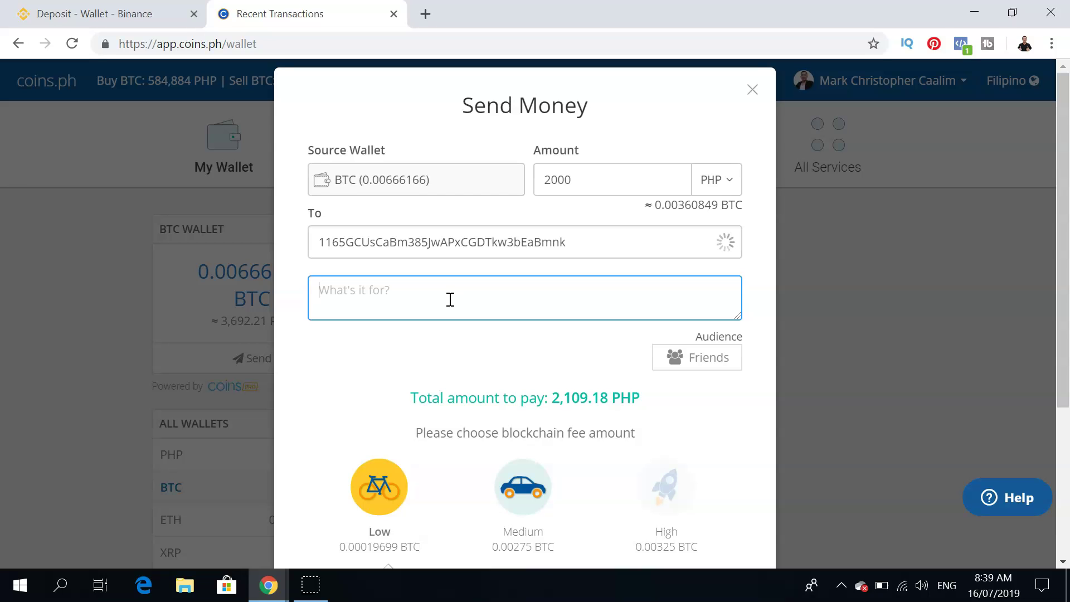
Enter 'binance first deposit' as the note, then scroll to the Low 0.00019699 BTC fee and 2,109.18 PHP total.
{"action": "type", "text": "binance first deposit"}
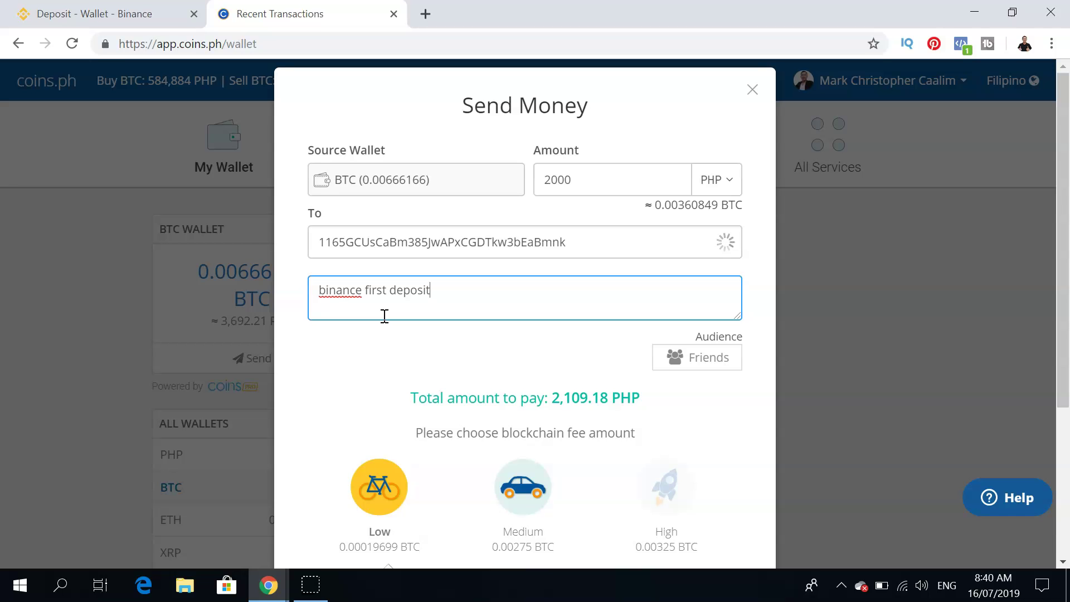
{"action": "left_click", "coordinate": [1064, 219]}
{"action": "left_click_drag", "start_coordinate": [1064, 219], "coordinate": [1062, 350]}
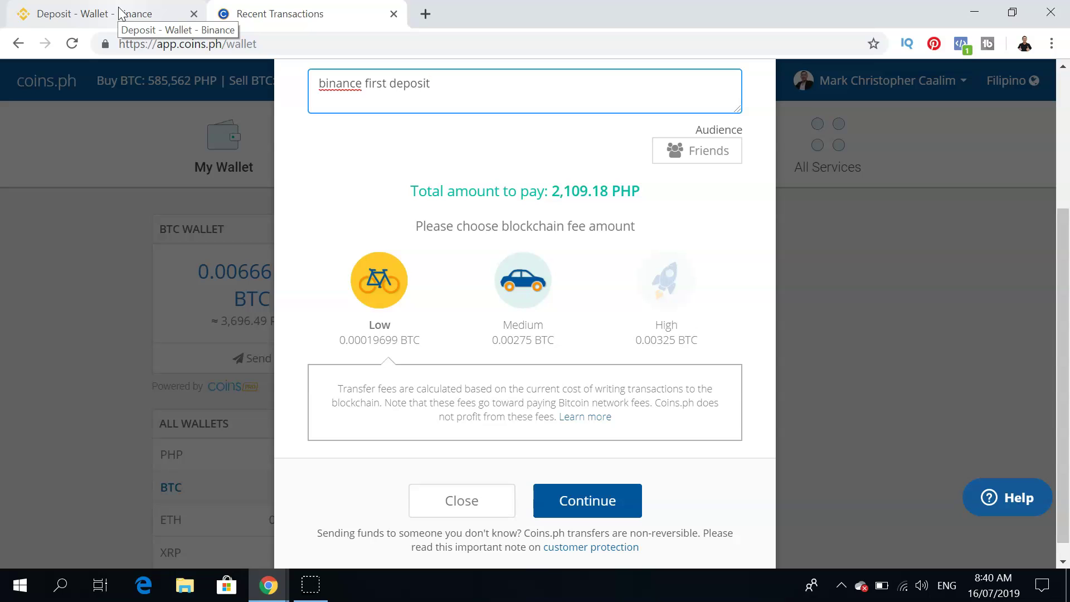
Switch back to the Binance tab and reopen the BTC deposit page from the Dashboard's Deposit button.
{"action": "left_click", "coordinate": [120, 11]}
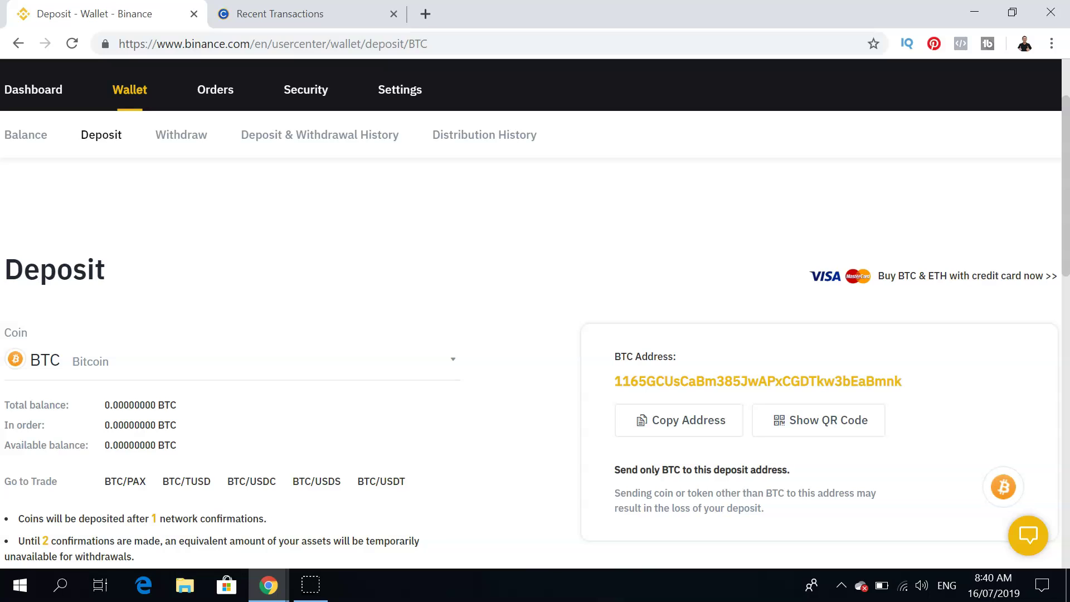
{"action": "left_click", "coordinate": [268, 13]}
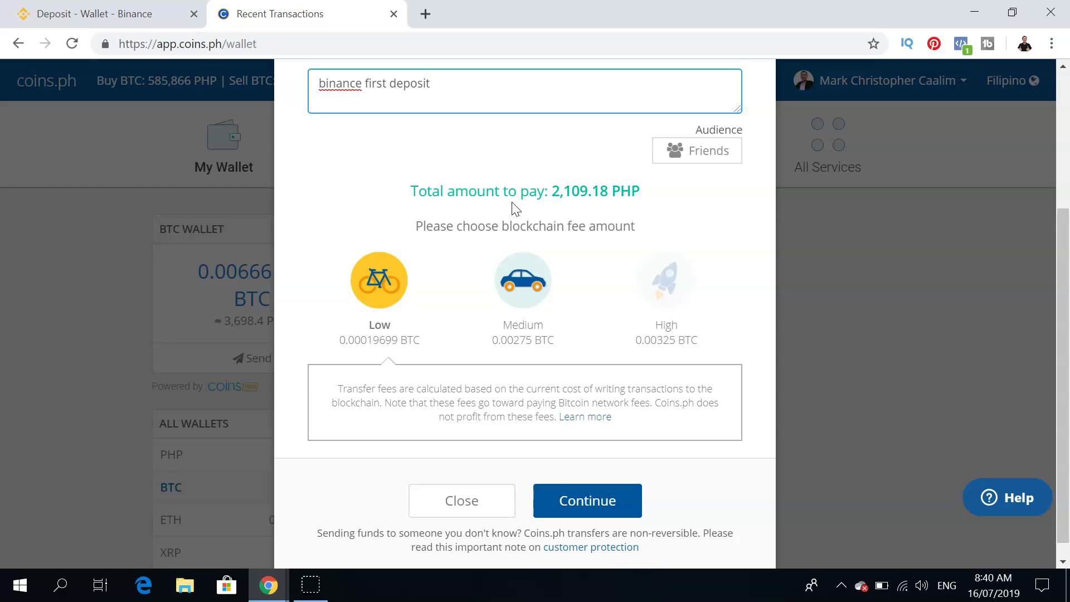
{"action": "left_click", "coordinate": [116, 23]}
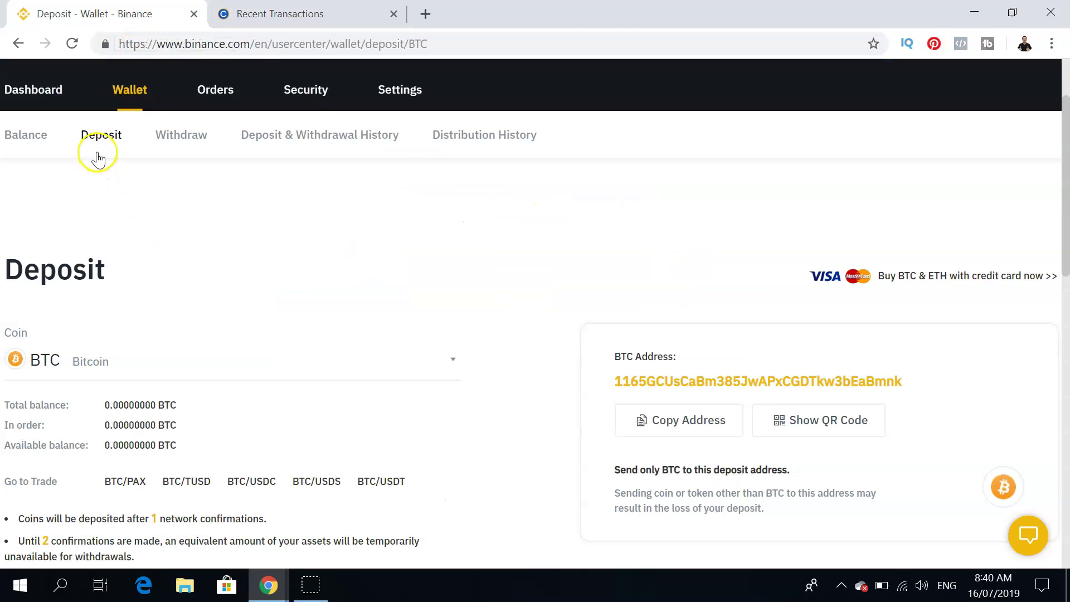
{"action": "left_click", "coordinate": [45, 92]}
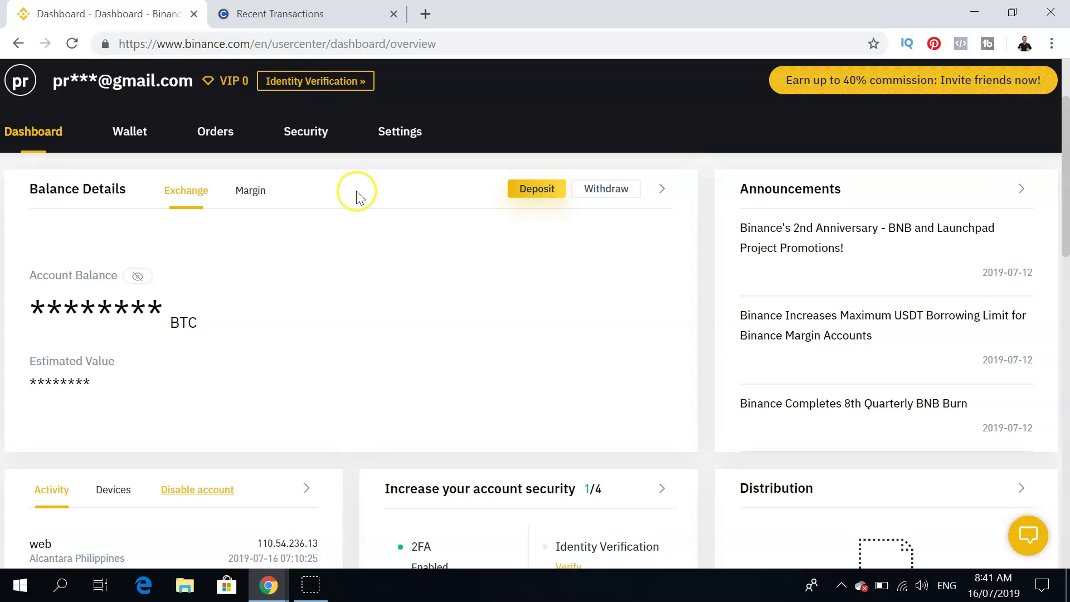
{"action": "left_click", "coordinate": [536, 190]}
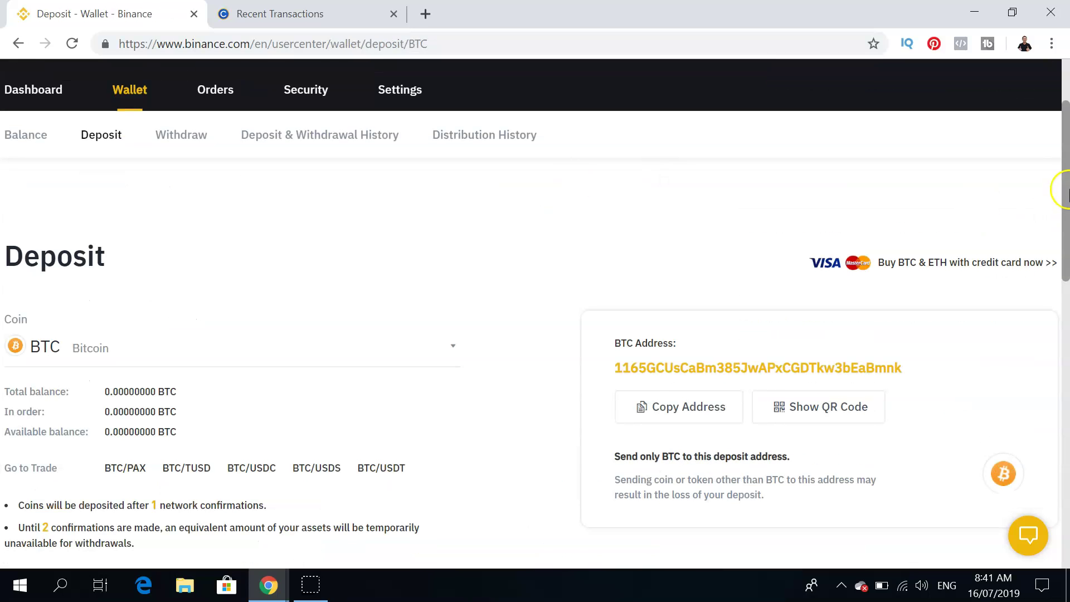
{"action": "left_click_drag", "start_coordinate": [1064, 191], "coordinate": [1066, 162]}
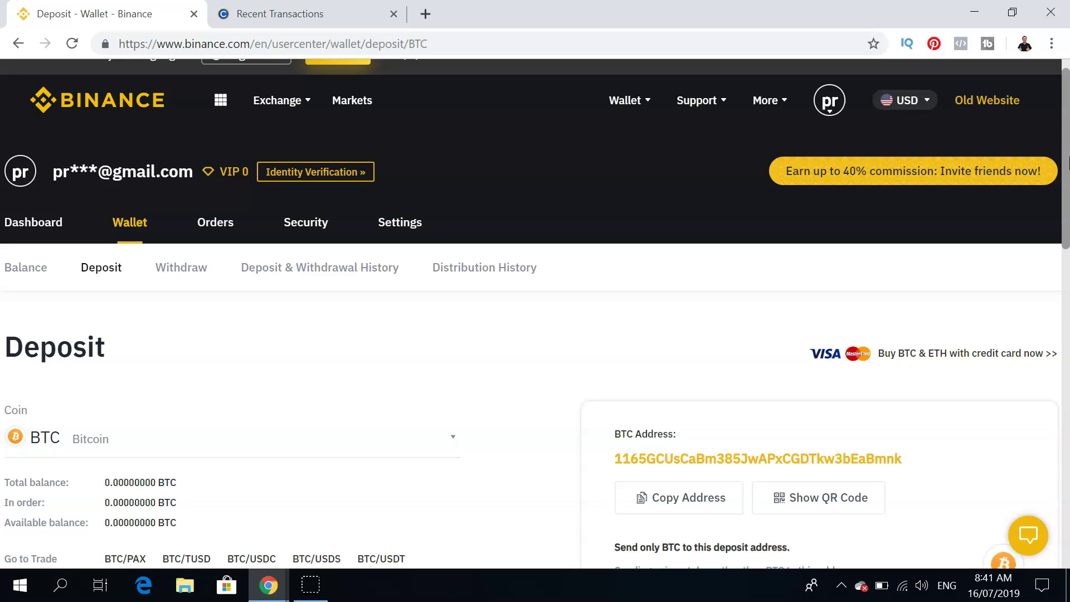
Choose Advanced from Binance's Exchange menu to load the BTC/USDT trading view.
{"action": "left_click", "coordinate": [444, 184]}
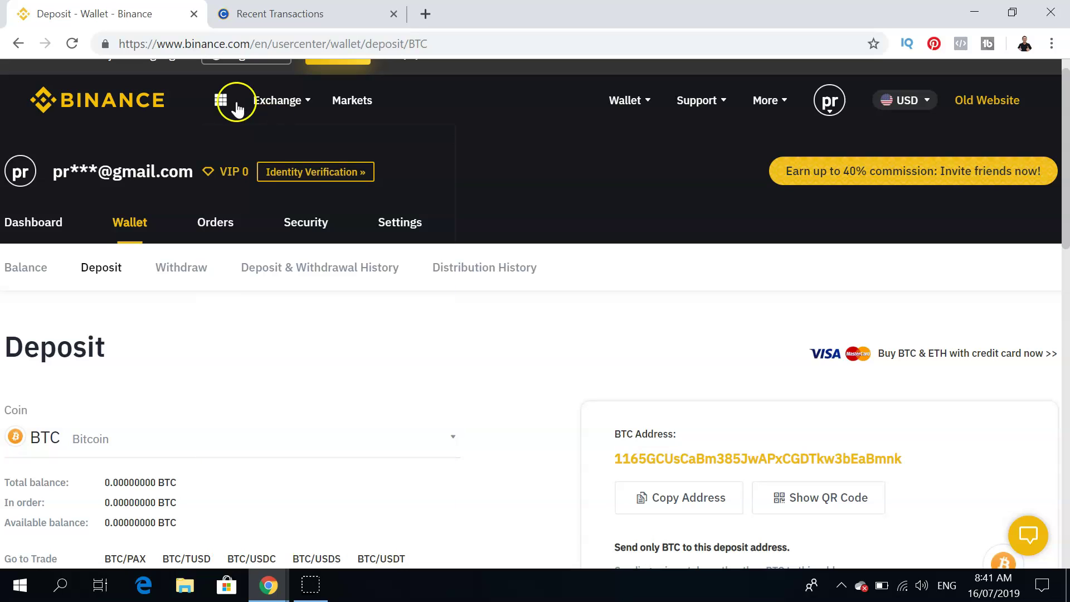
{"action": "mouse_move", "coordinate": [269, 103]}
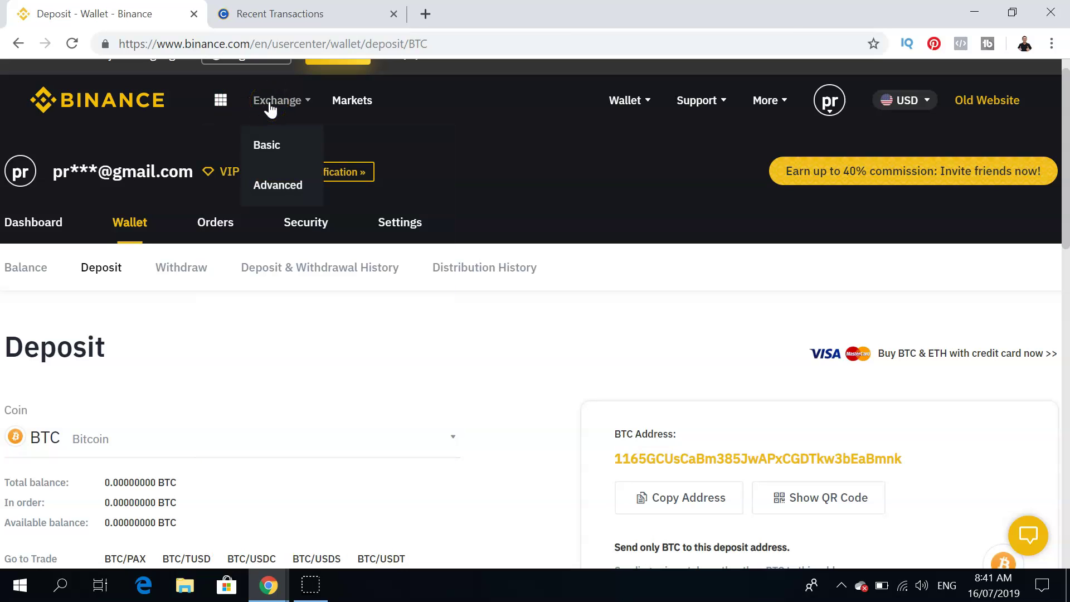
{"action": "left_click", "coordinate": [263, 159]}
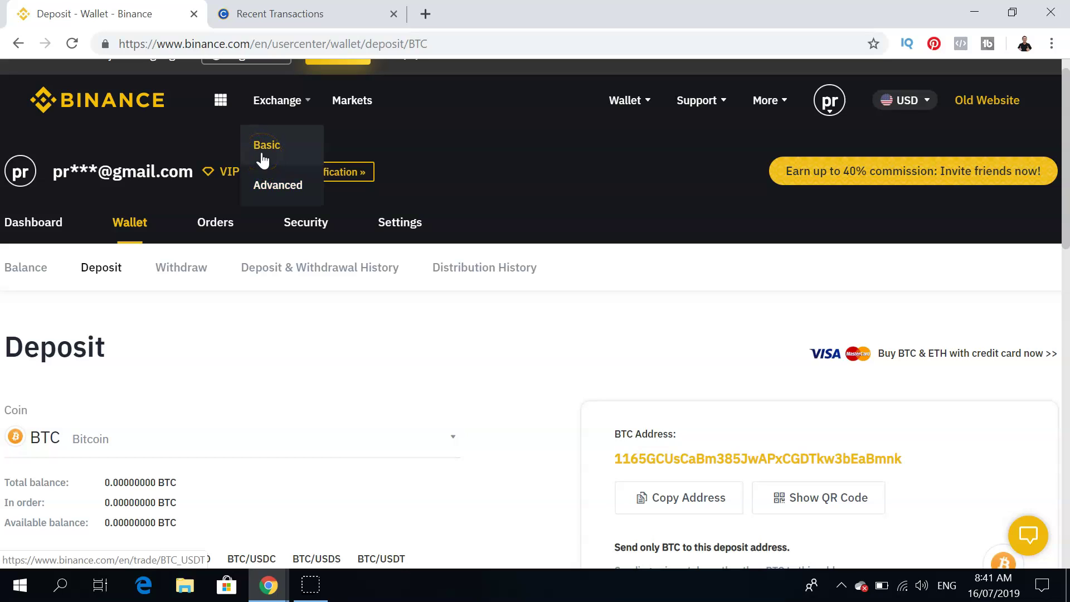
{"action": "left_click", "coordinate": [270, 182]}
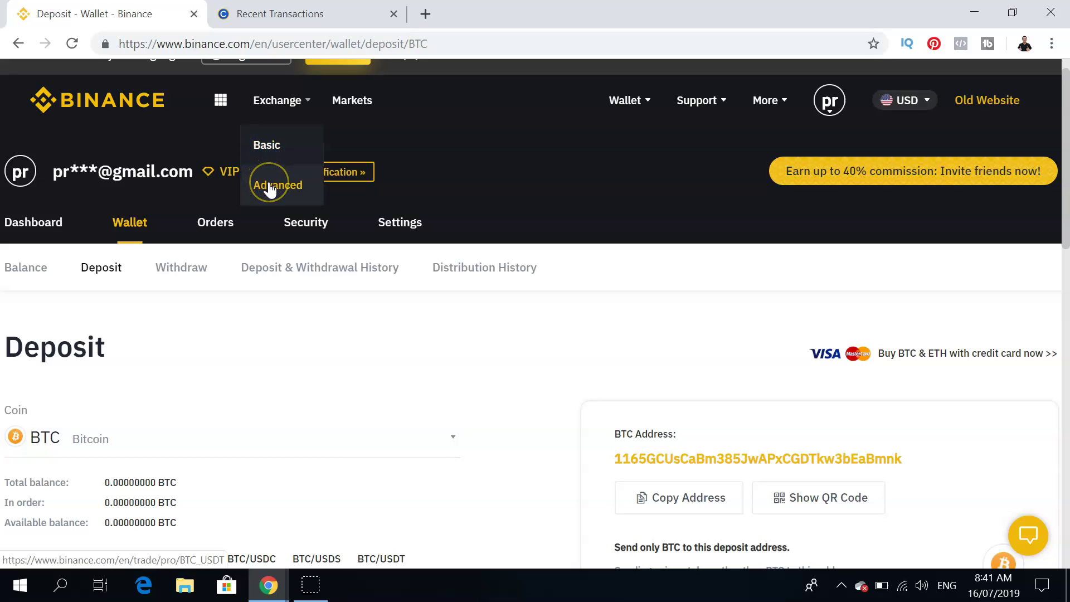
{"action": "left_click", "coordinate": [281, 193]}
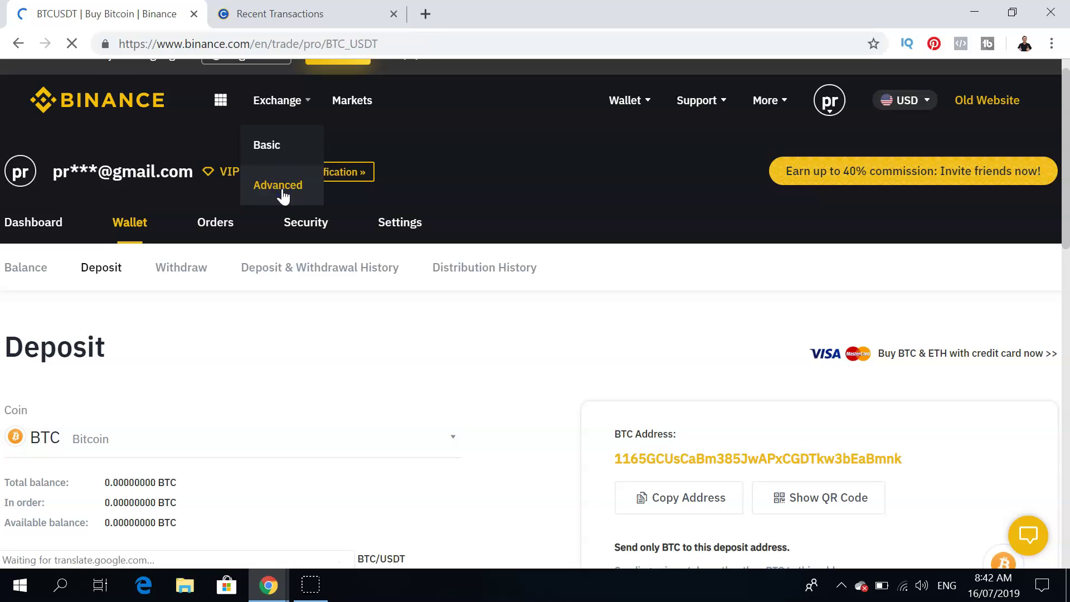